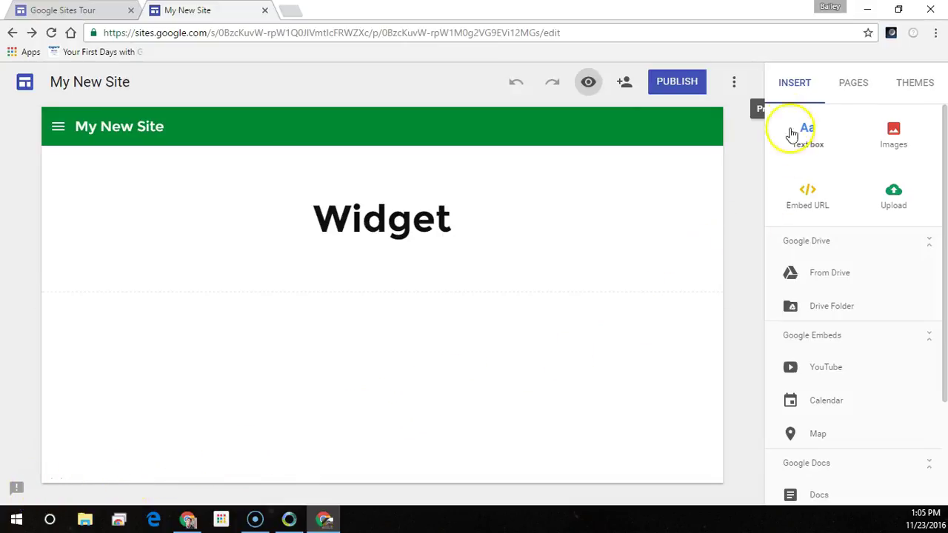
Browse the Insert panel, collapsing and re-expanding the Google Drive group
left_click(796, 87)
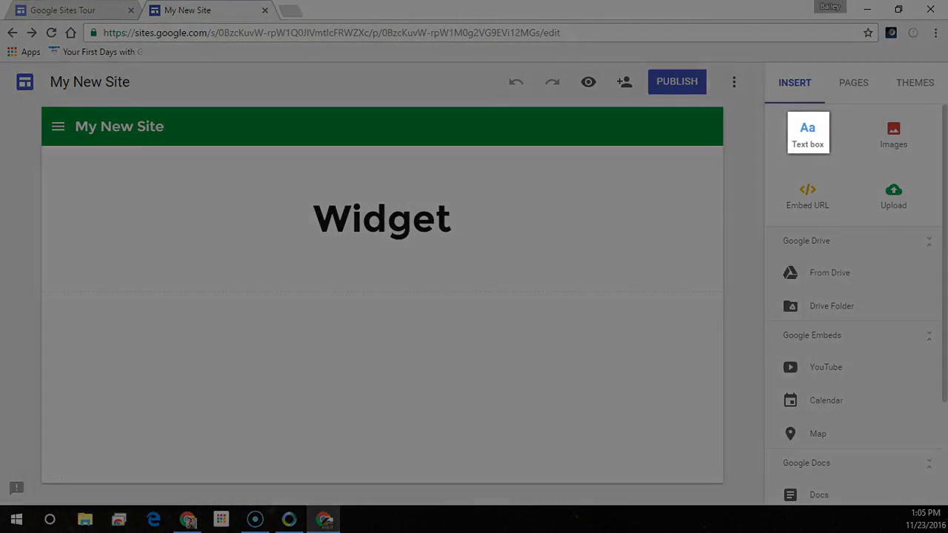
left_click(804, 152)
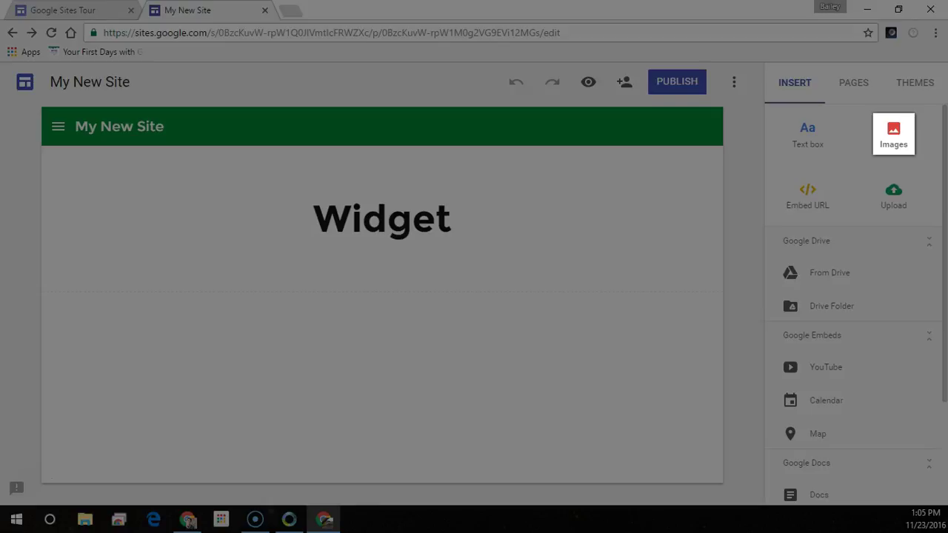
left_click(909, 132)
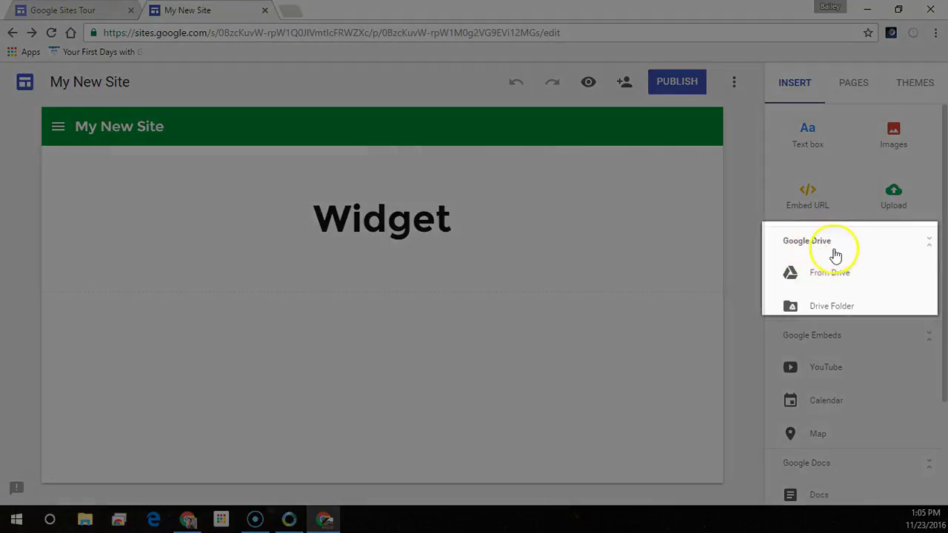
left_click(927, 243)
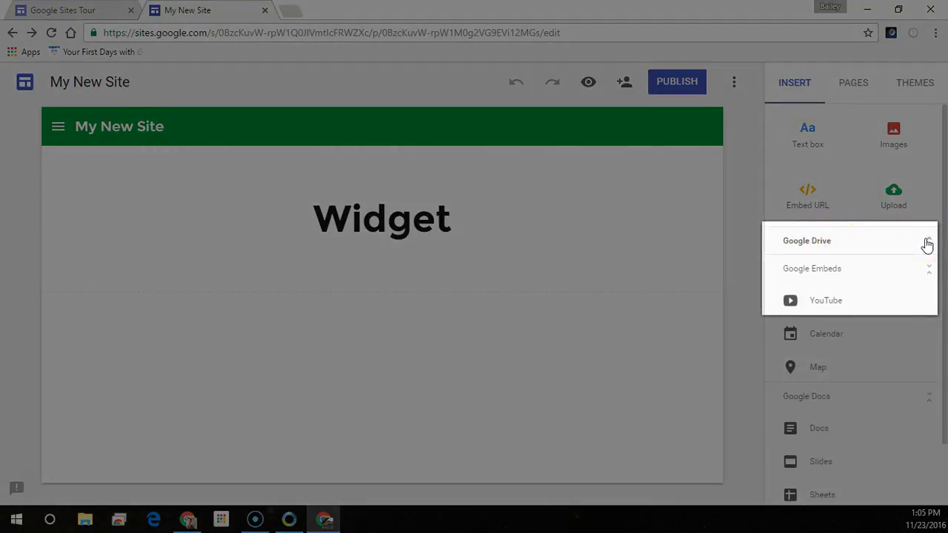
left_click(927, 243)
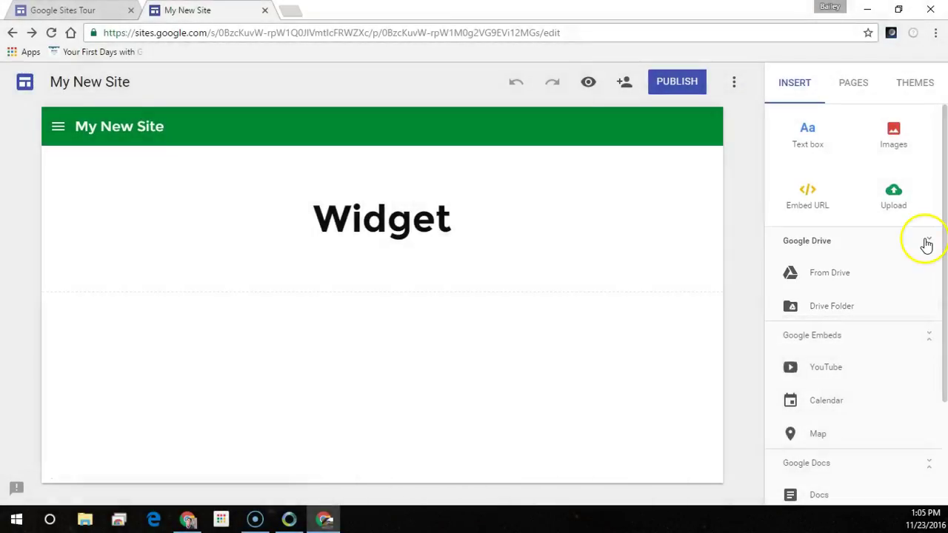
left_click(926, 245)
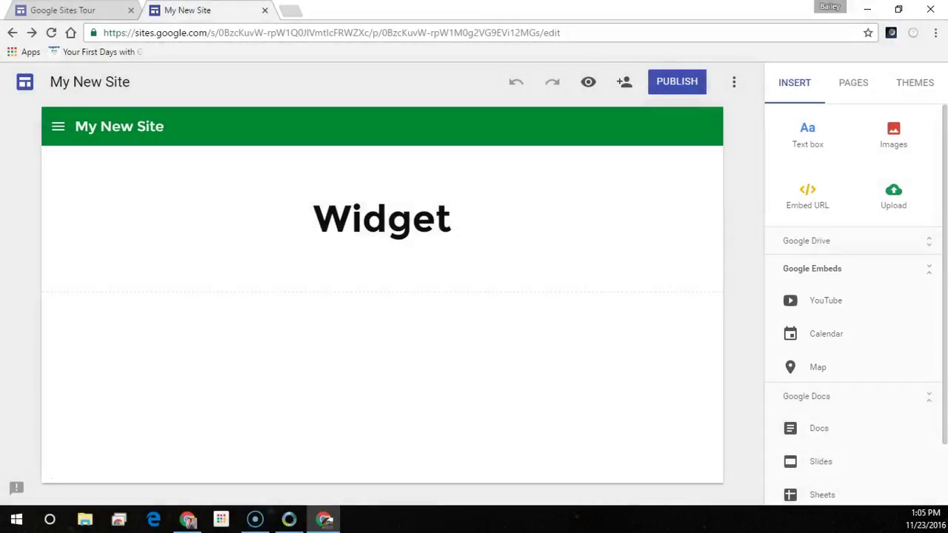
Toggle the Google Embeds and Google Docs insert groups, then scroll the panel back up
left_click(927, 268)
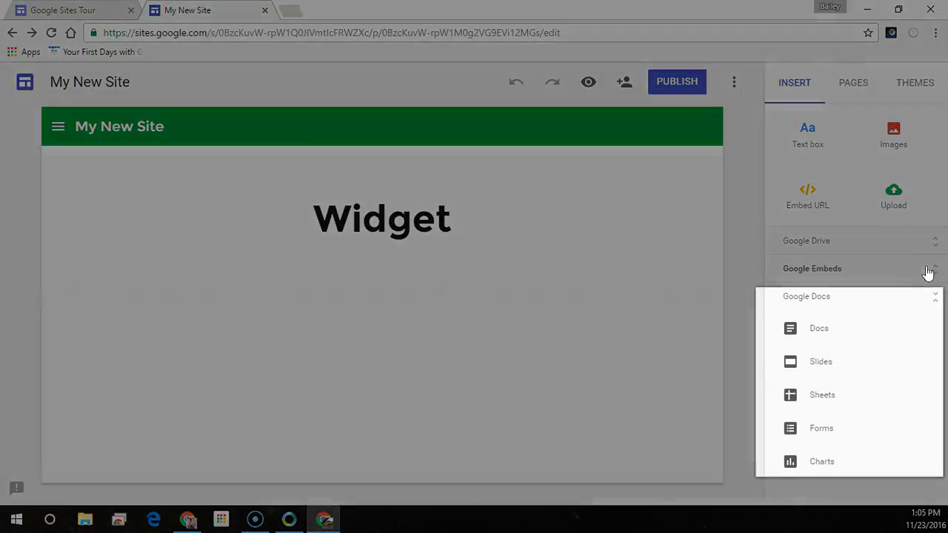
left_click(931, 297)
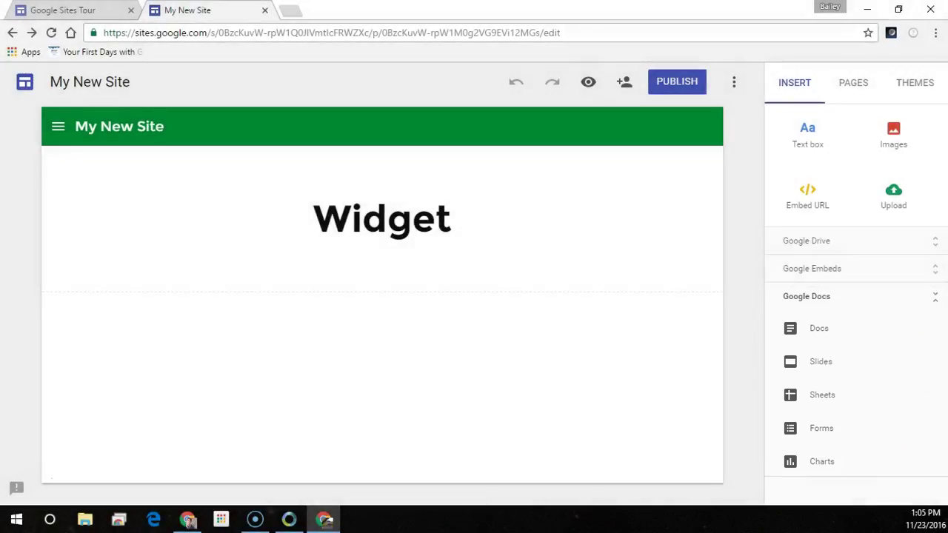
left_click(934, 298)
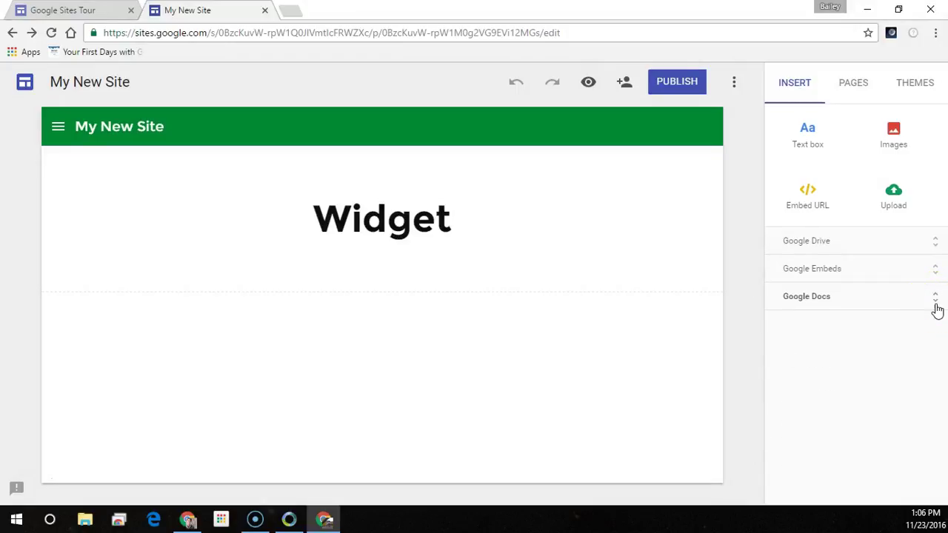
left_click(936, 308)
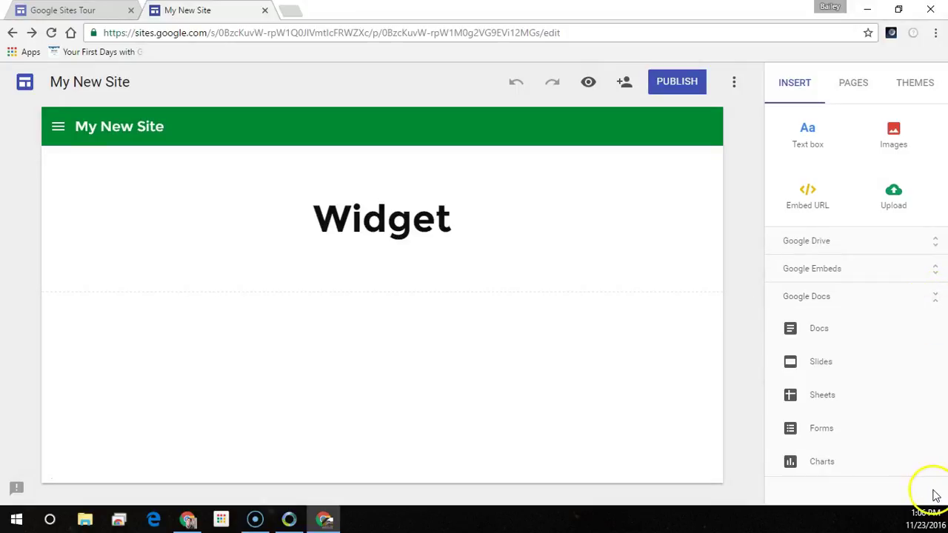
left_click(915, 273)
left_click(930, 242)
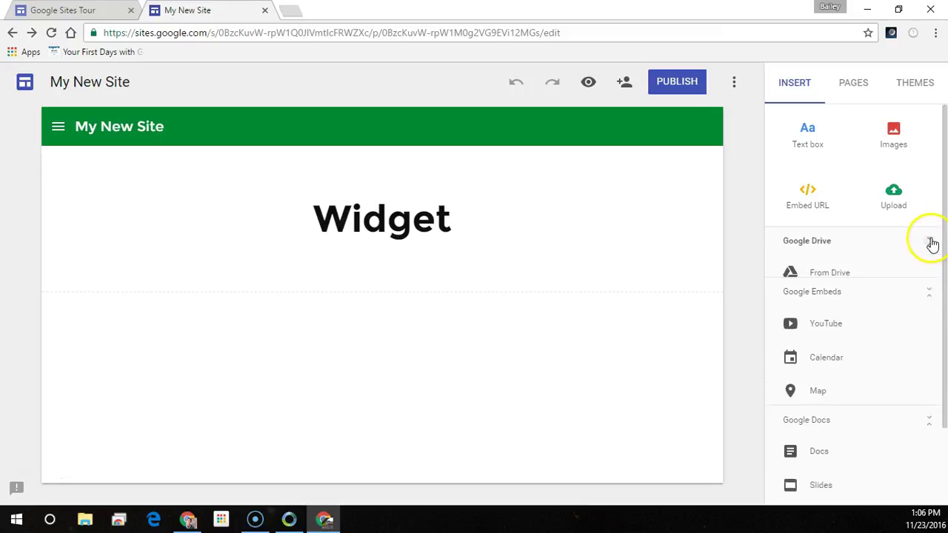
left_click_drag(945, 220, 937, 146)
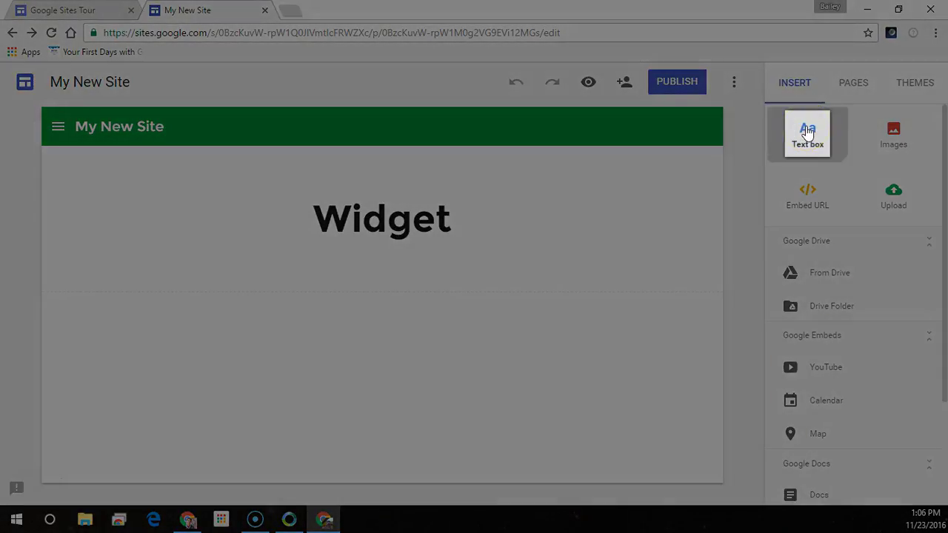
Add an empty text box and look through its styles, italic, alignment and extra options
left_click(806, 131)
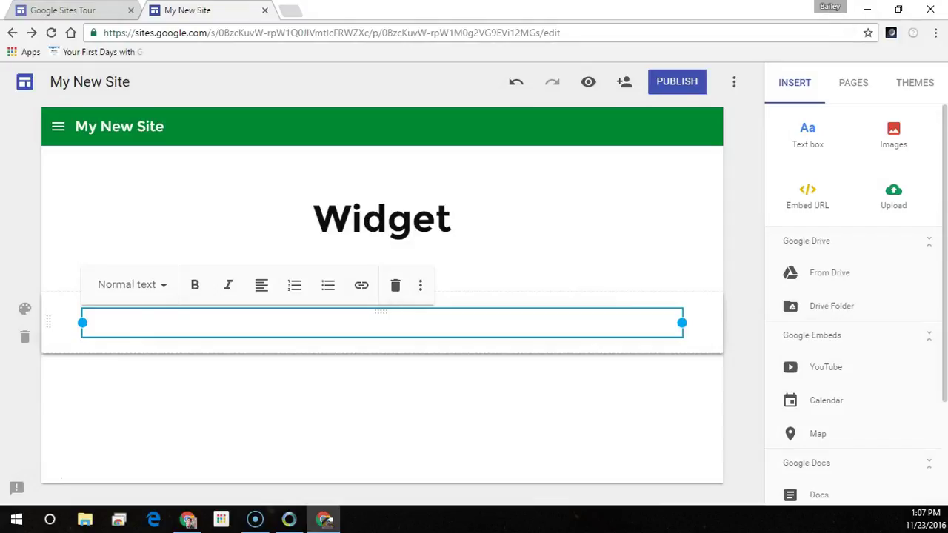
left_click(142, 290)
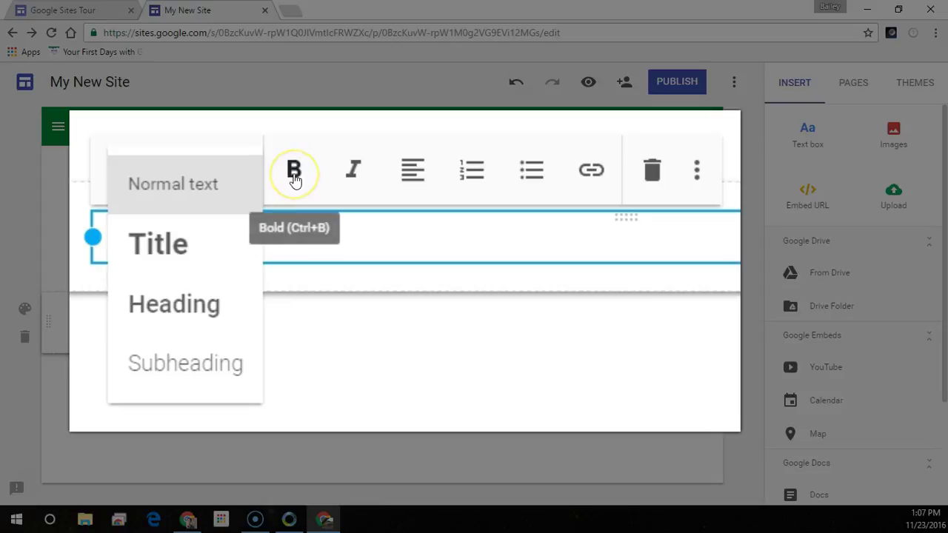
left_click(355, 173)
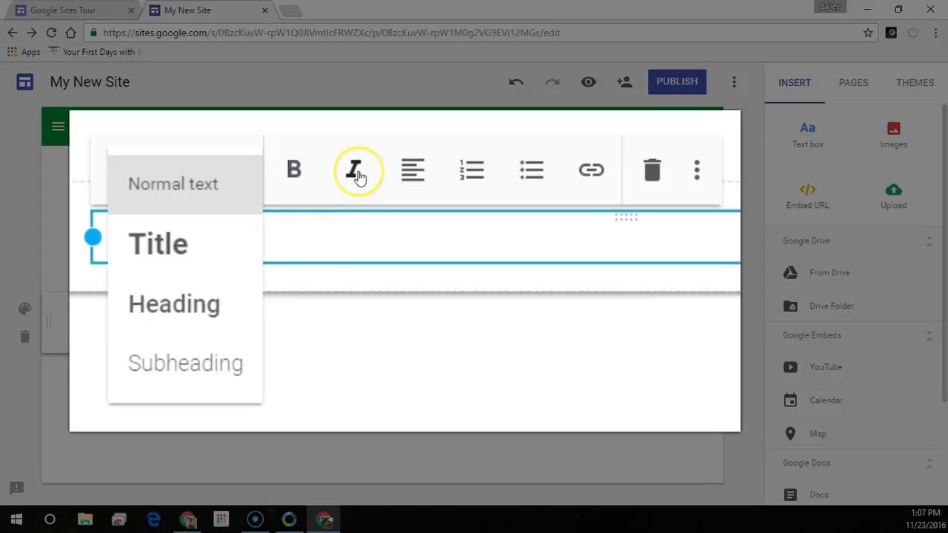
left_click(408, 169)
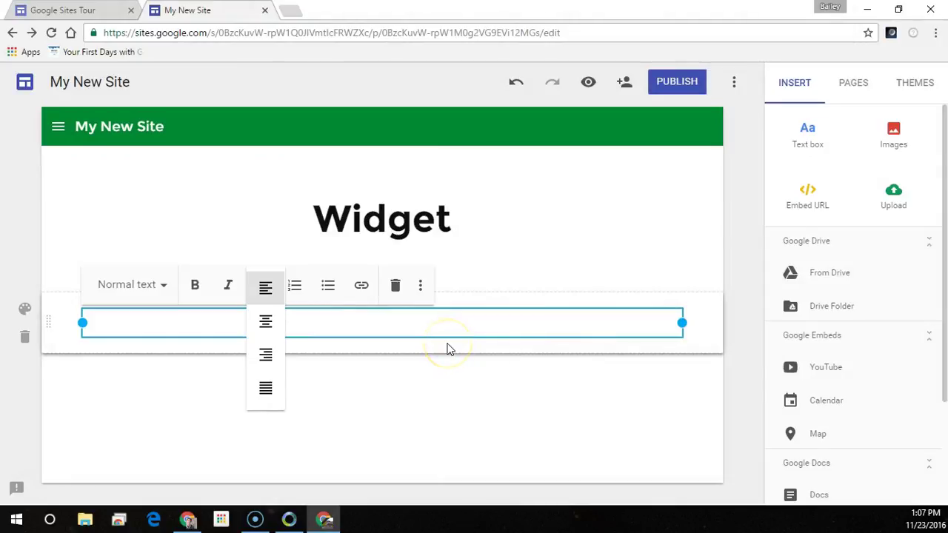
left_click(420, 285)
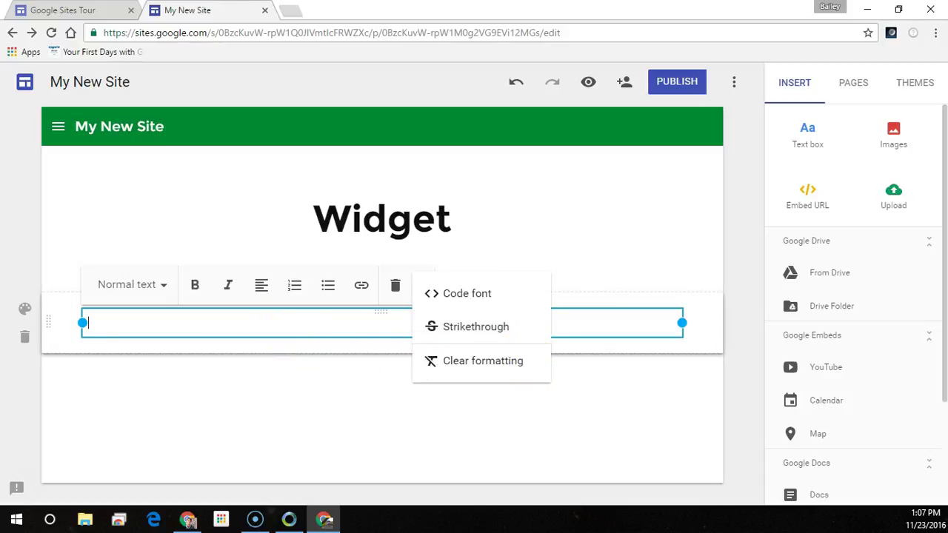
left_click(286, 326)
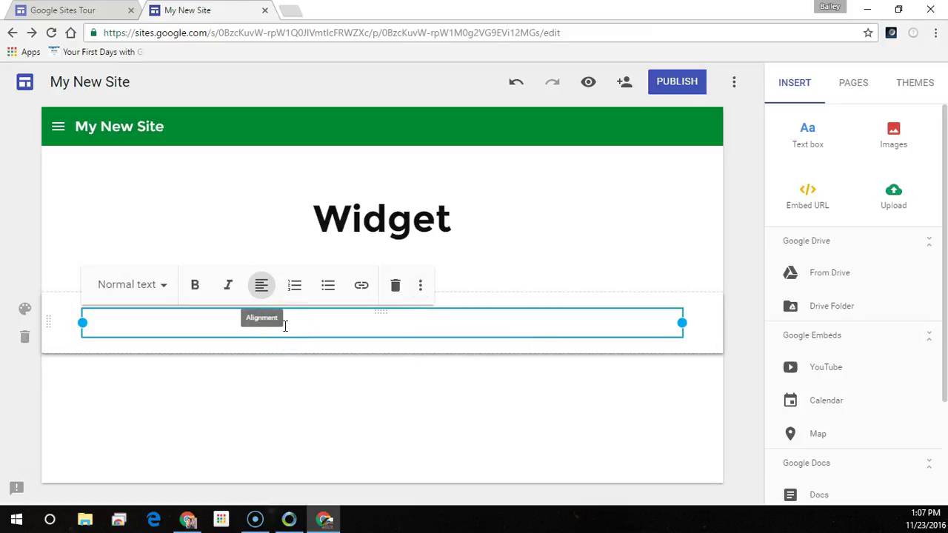
Paste the Lorem Ipsum text and make the 'What is Lorem Ipsum?' line a Heading
type("What is Lorem Ipsum? Lorem Ipsum is simply dummy text of the printing and typesetting industry. Lorem Ipsum has been the industry's standard dummy text ever since the 1500s, when an unknown printer took a galley of type and scrambled it to make a type specimen book. It has survived not only five centuries, but also the leap into electronic typesetting, remaining essentially unchanged. It was popularised in the 1960s with the release of Letraset sheets containing Lorem Ipsum passages, and more recently with desktop publishing software like Aldus PageMaker including versions of Lorem Ipsum.")
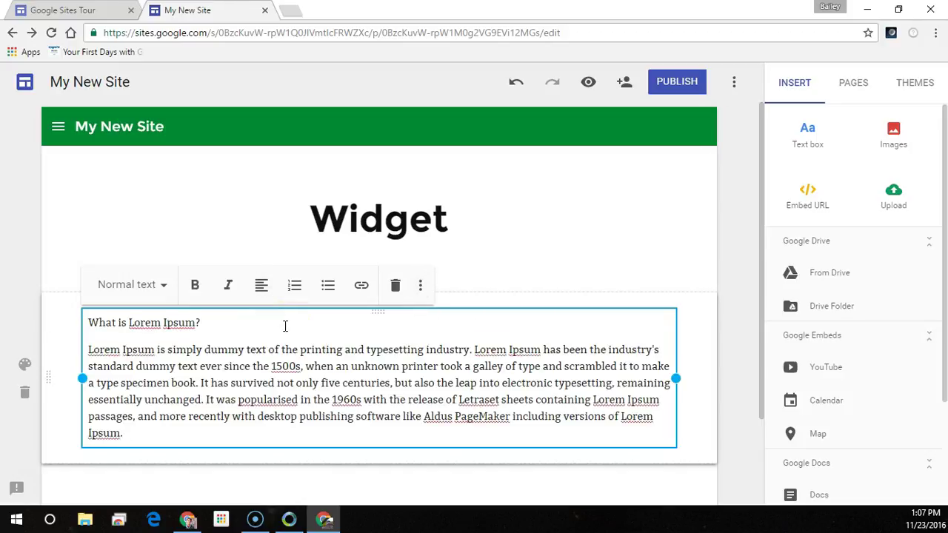
left_click(227, 324)
left_click_drag(215, 323, 85, 308)
left_click(133, 287)
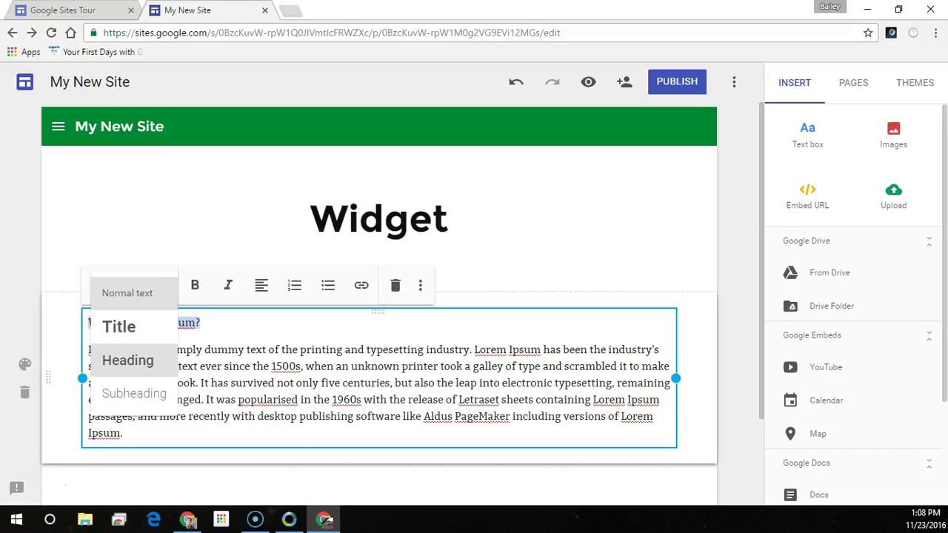
left_click(145, 368)
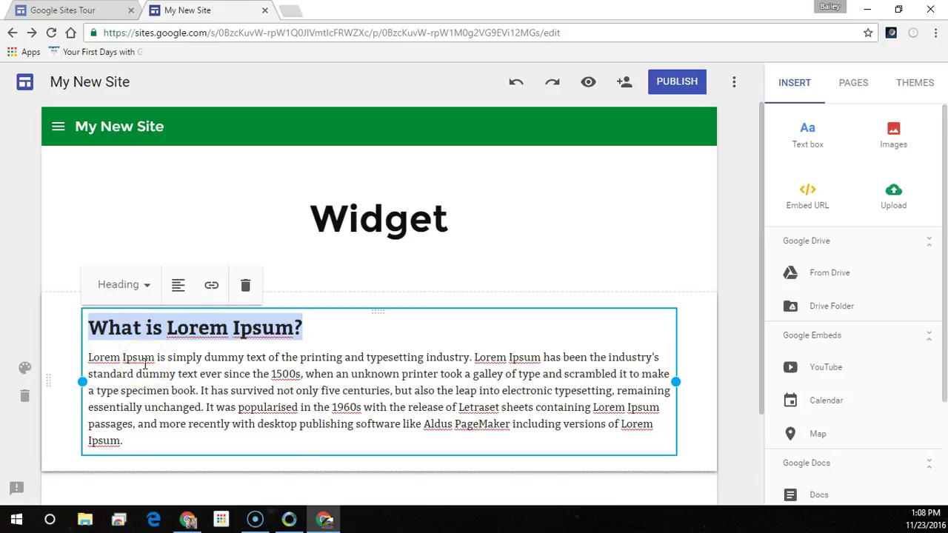
left_click(145, 364)
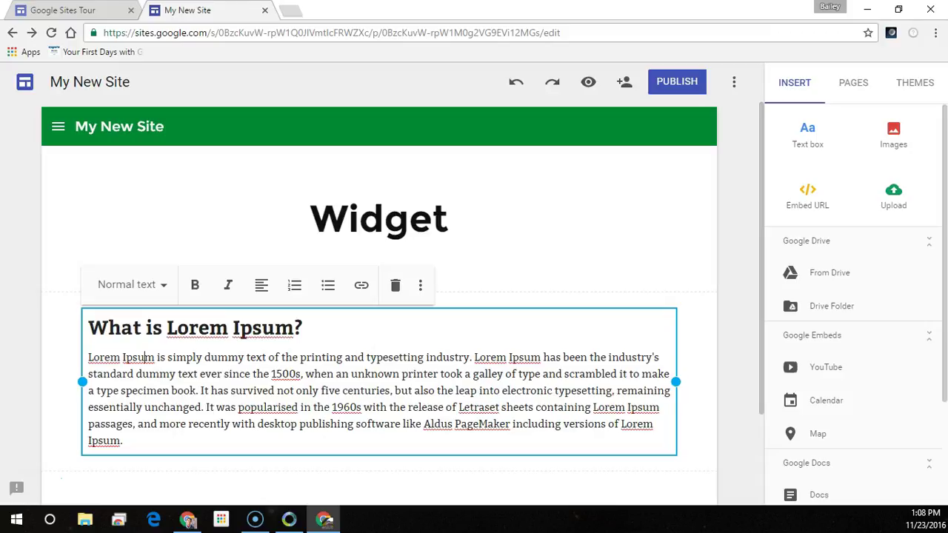
Try the Emphasis 1 and Emphasis 2 section styles, then choose an Image background
mouse_move(42, 400)
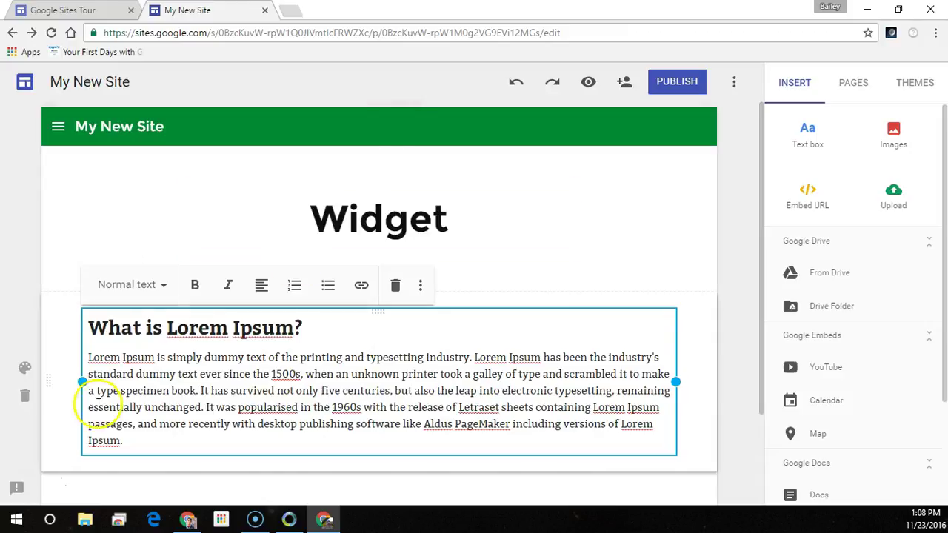
left_click(48, 380)
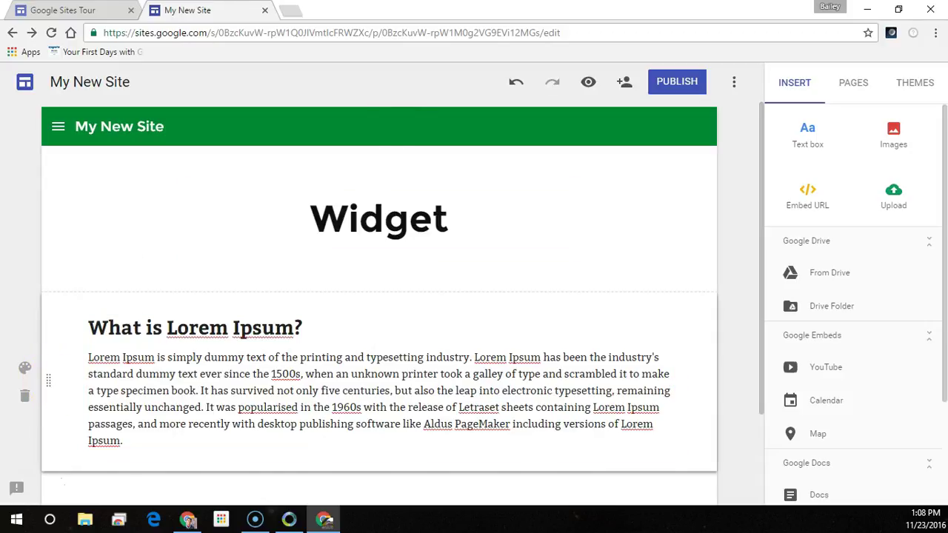
left_click(49, 380)
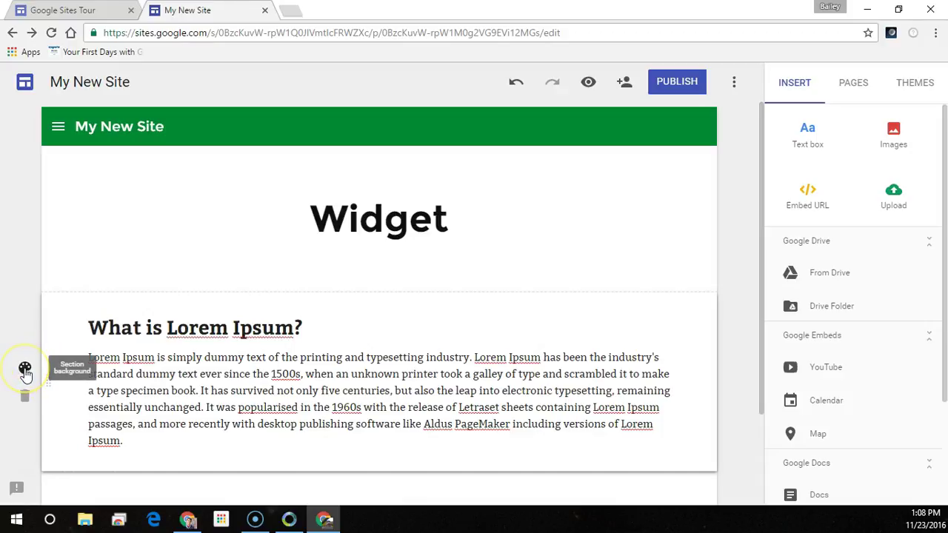
left_click(25, 370)
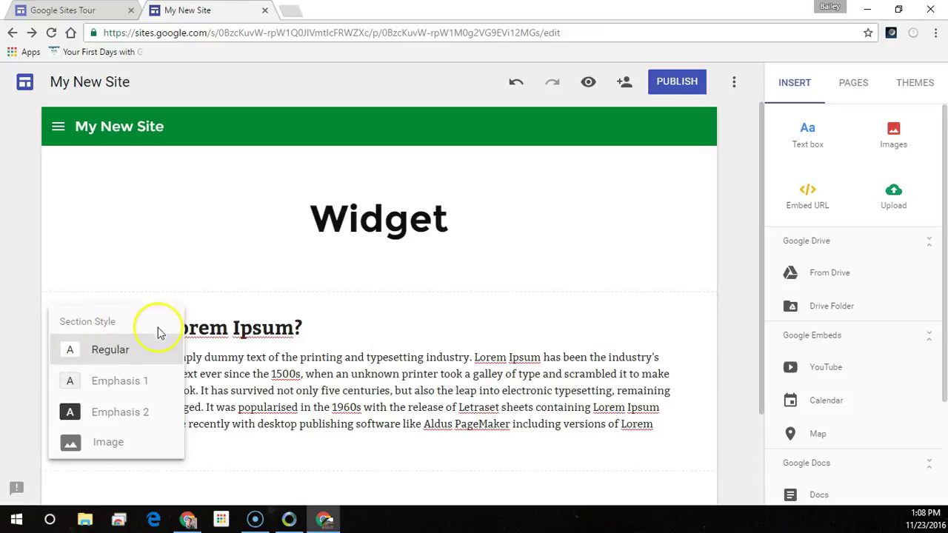
left_click(167, 386)
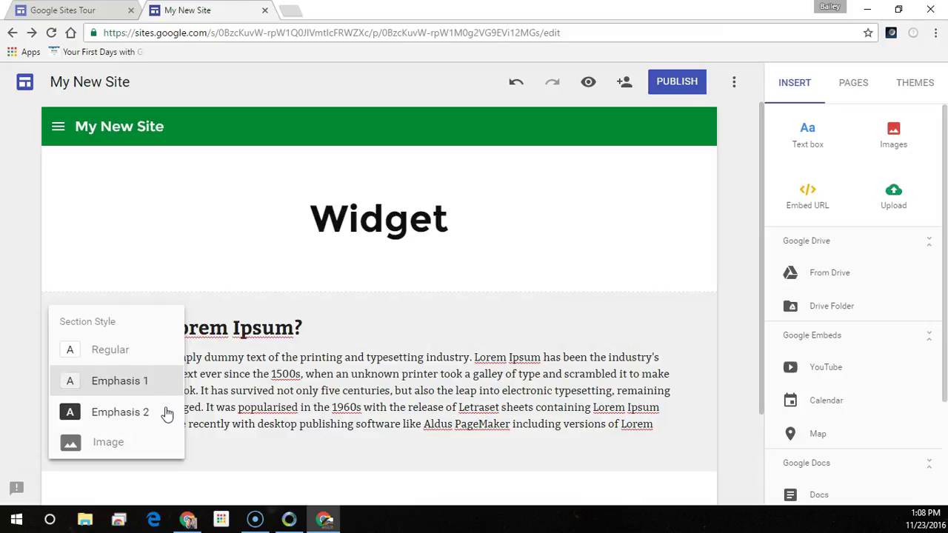
left_click(168, 417)
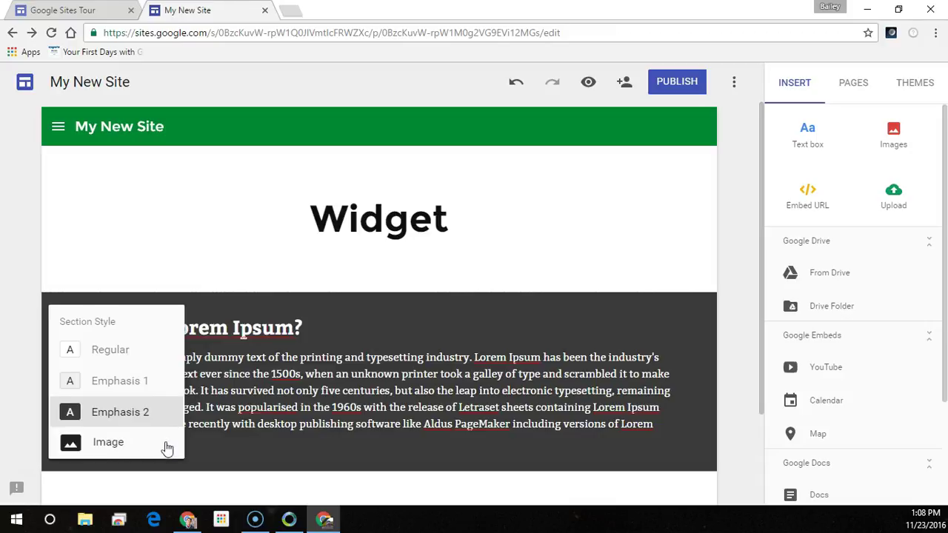
left_click(167, 451)
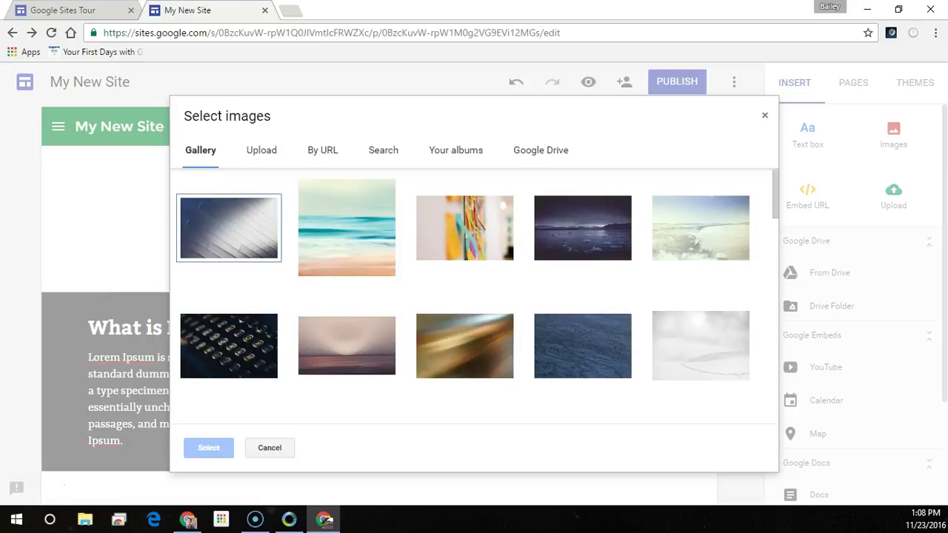
Pick the typewriter-keys photo from the Gallery as the section background
left_click(248, 361)
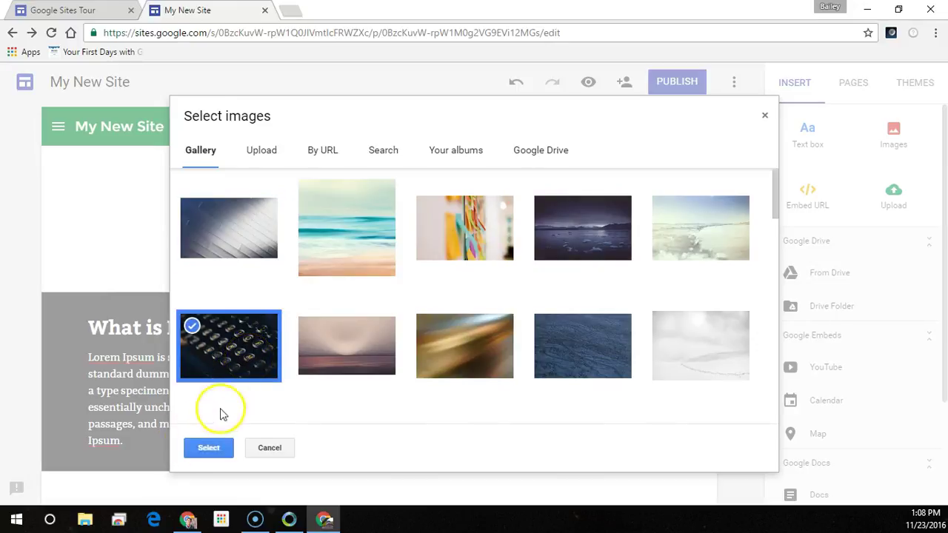
left_click(217, 448)
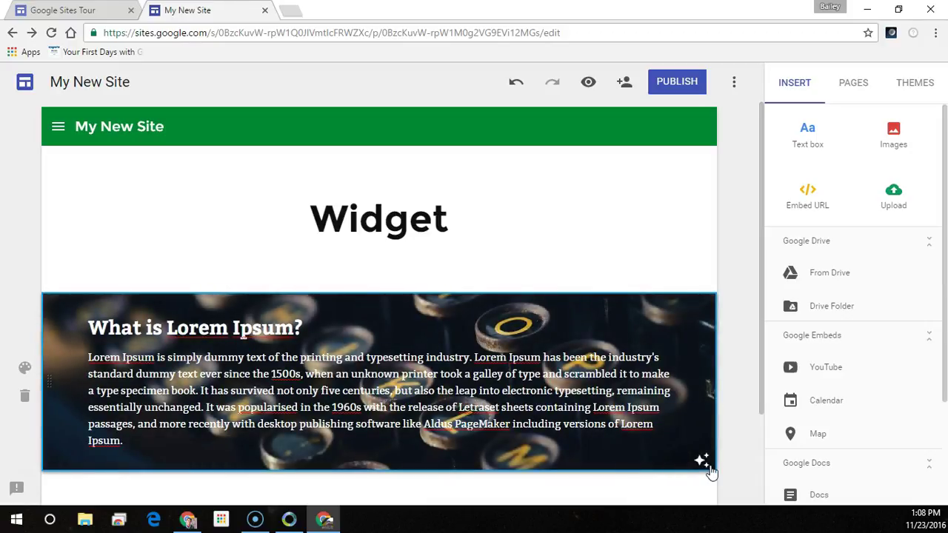
mouse_move(624, 233)
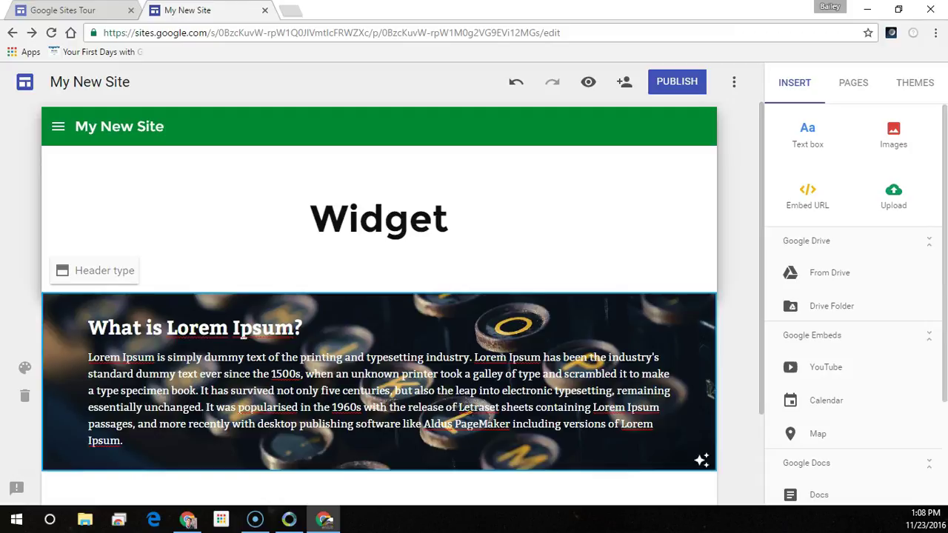
Narrow the text box to roughly the left half of the typewriter section
left_click(548, 365)
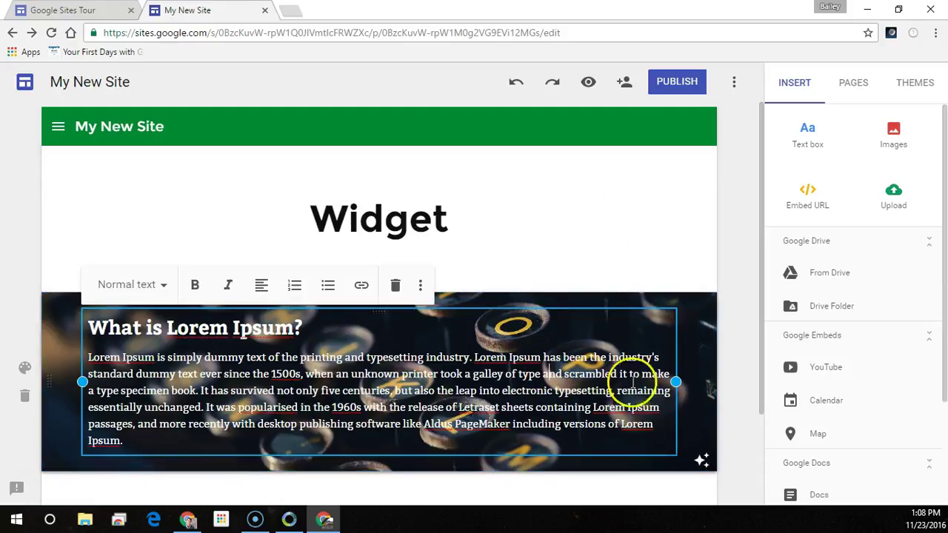
left_click_drag(677, 382, 456, 376)
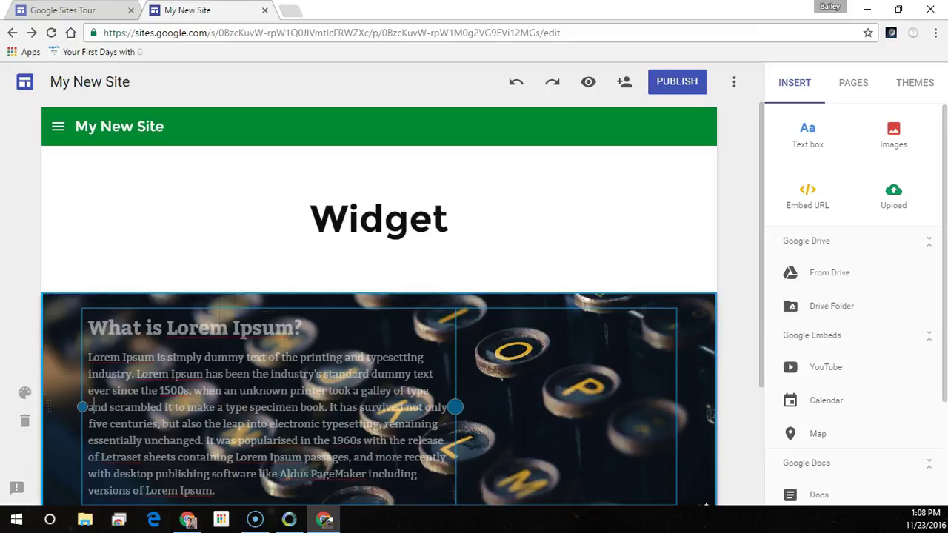
left_click_drag(456, 376, 473, 375)
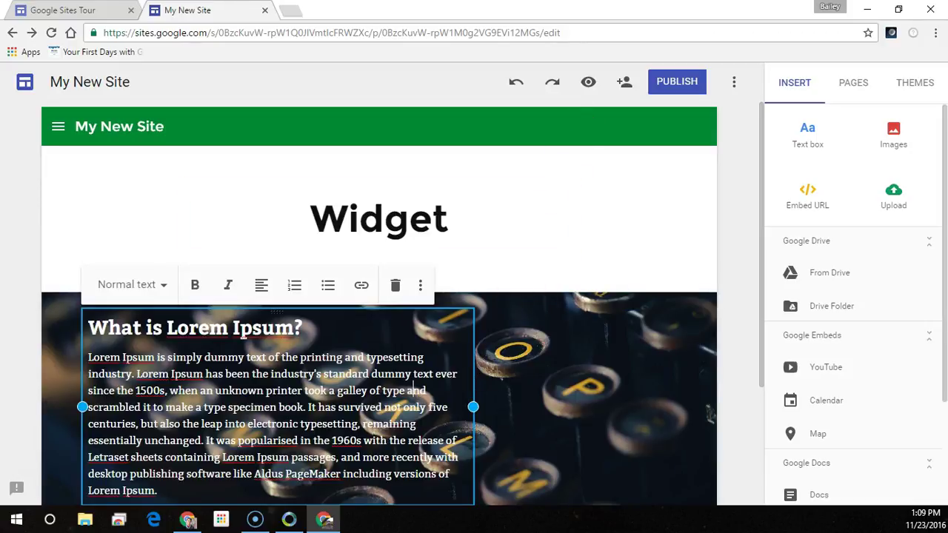
left_click(498, 413)
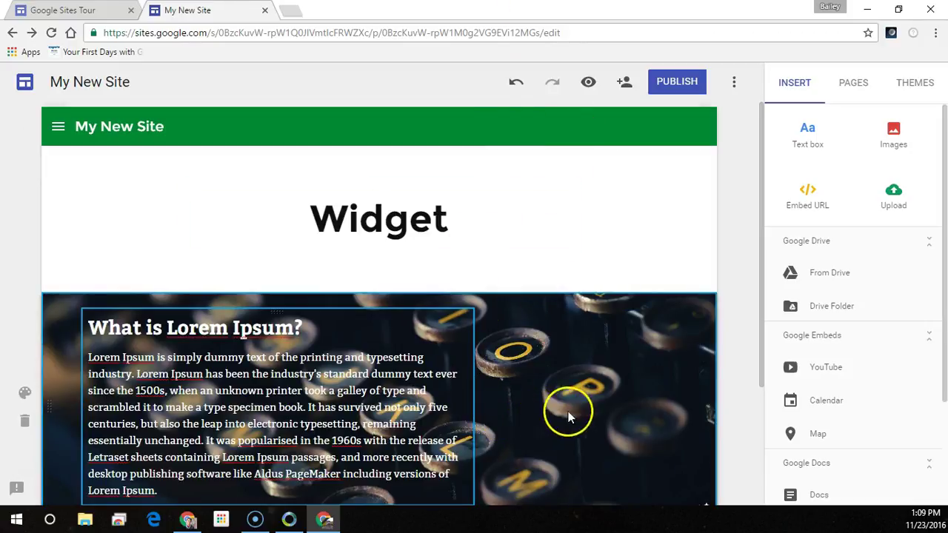
Scroll the Insert panel and start inserting an image with Images
scroll(601, 389, "down", 2)
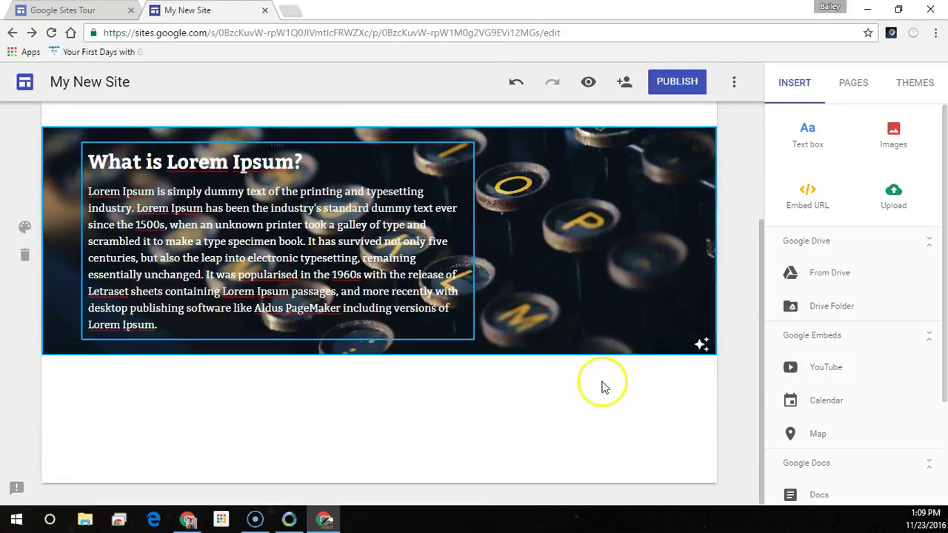
left_click_drag(755, 295, 758, 209)
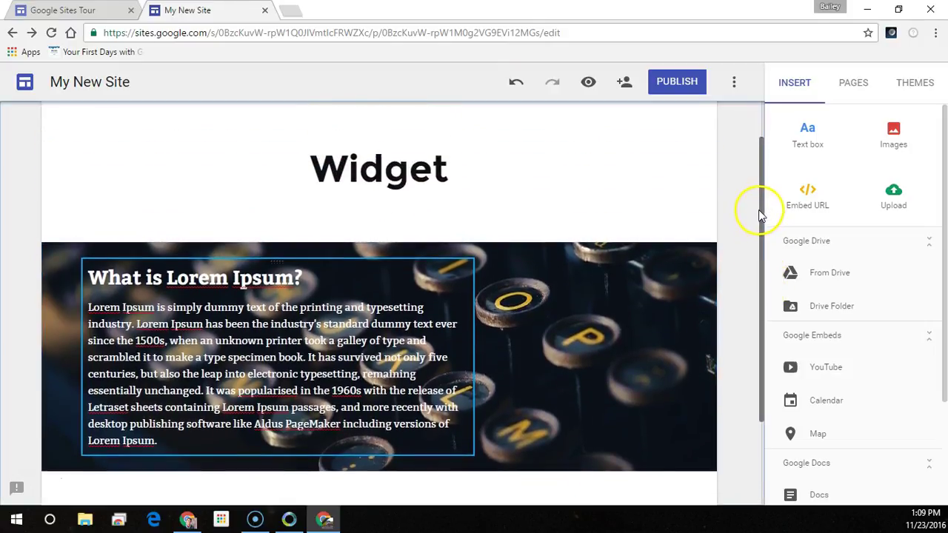
left_click(894, 132)
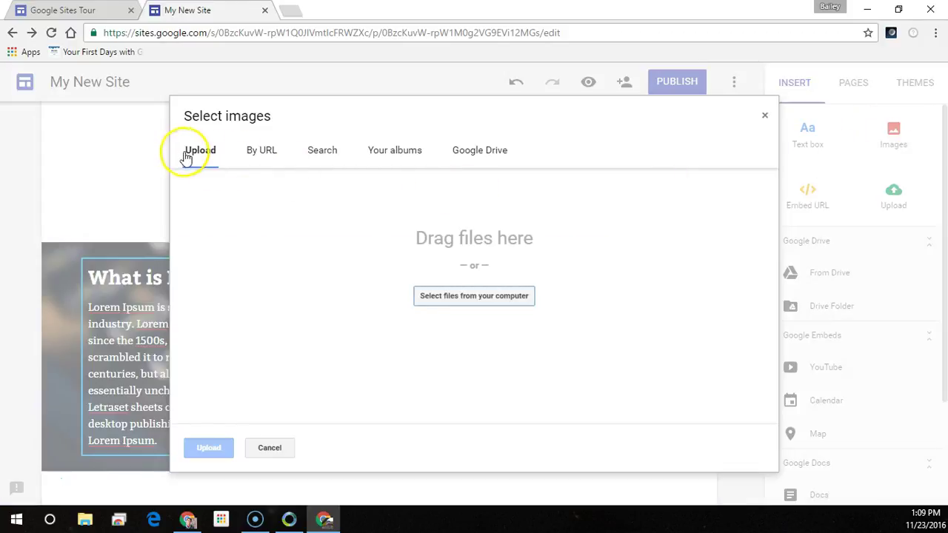
Upload unnamed.png from the Desktop onto the page
left_click(488, 300)
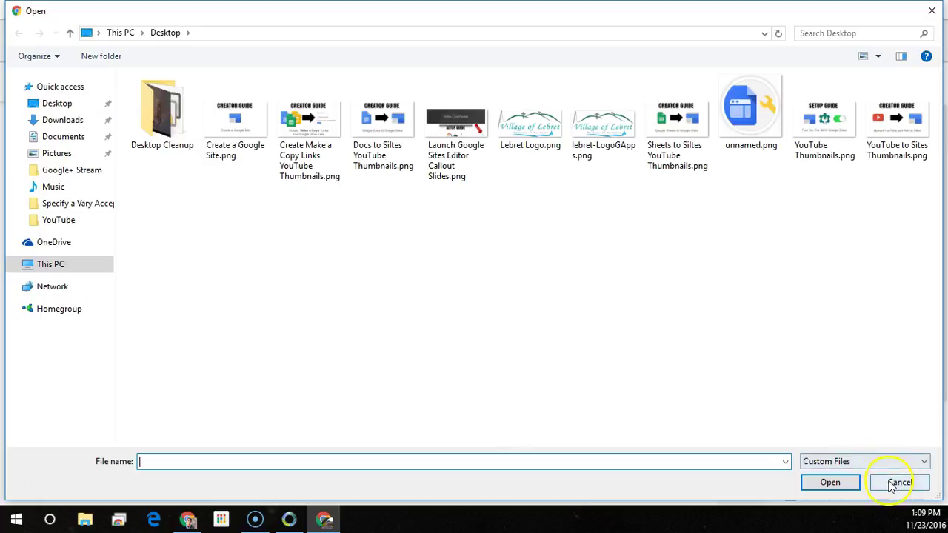
left_click(753, 137)
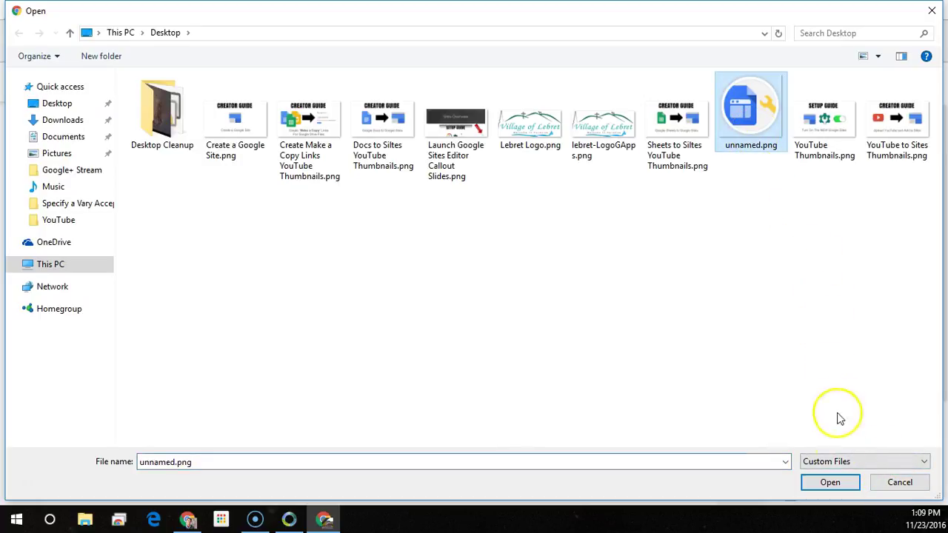
left_click(841, 484)
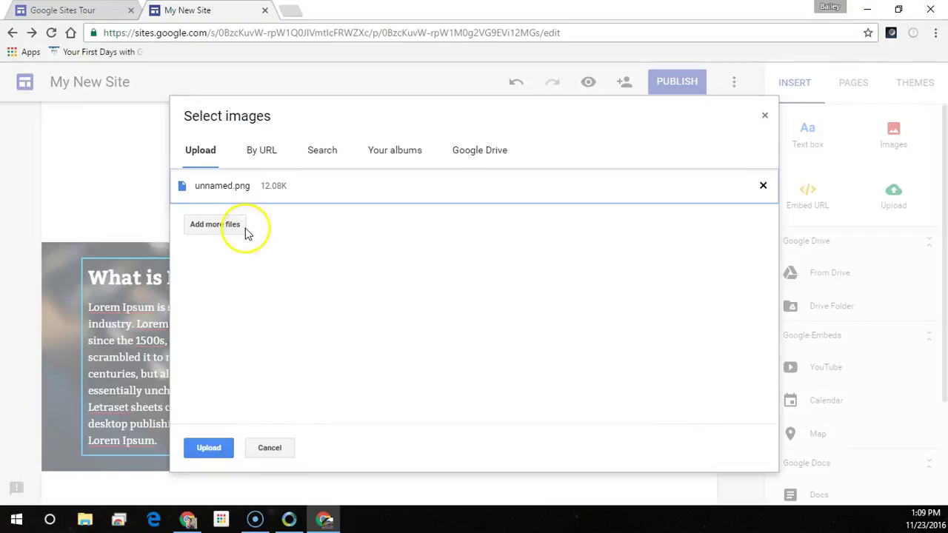
left_click(219, 453)
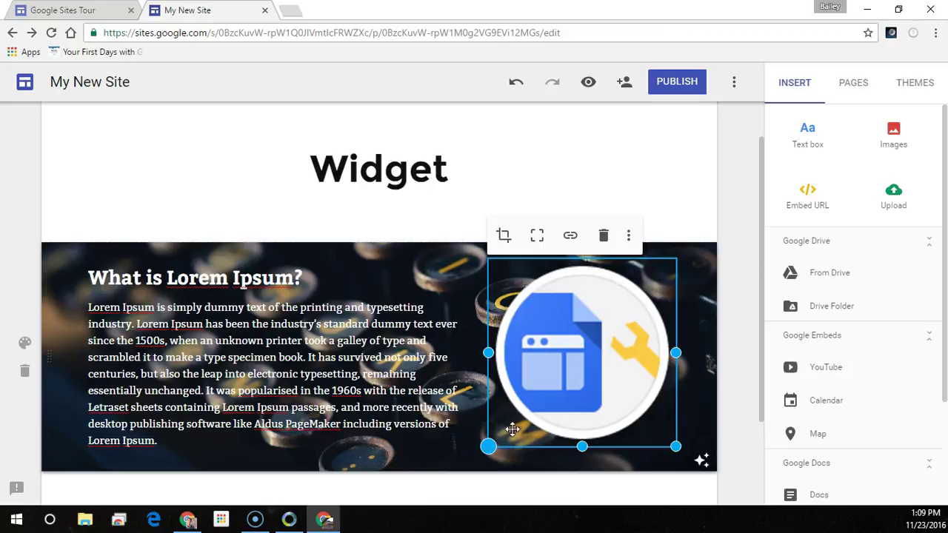
Shrink the logo image by dragging its bottom-right corner handle
left_click_drag(527, 419, 605, 365)
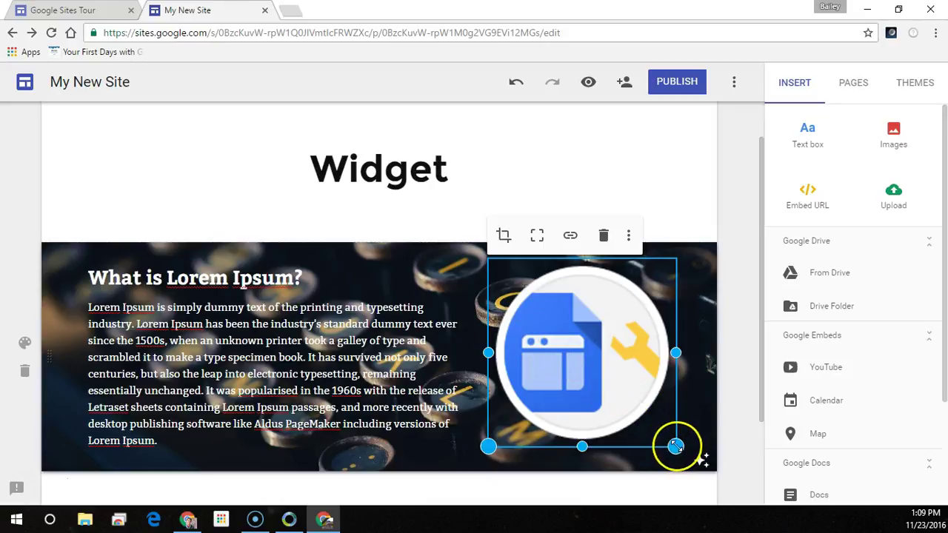
left_click_drag(675, 450, 626, 401)
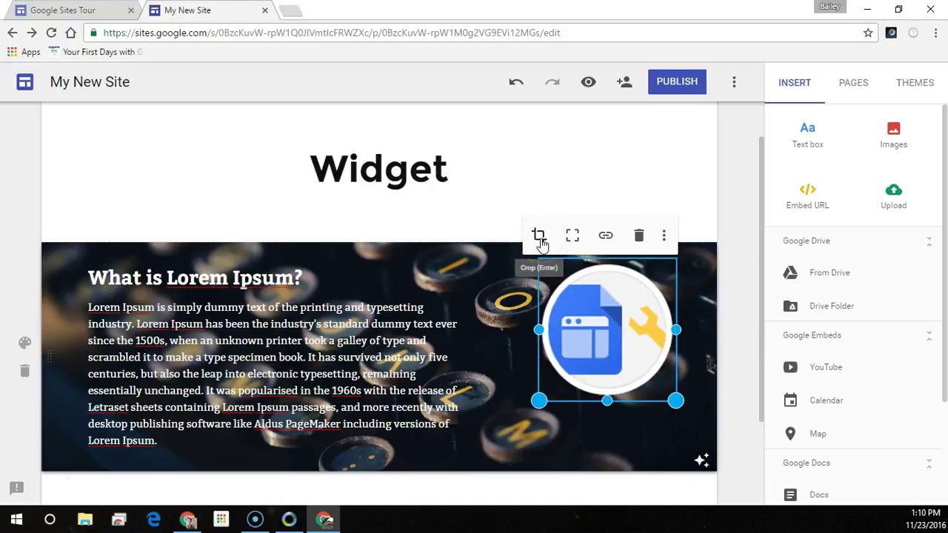
Experiment with cropping and zooming the logo, then uncrop it to show the full badge
left_click(538, 236)
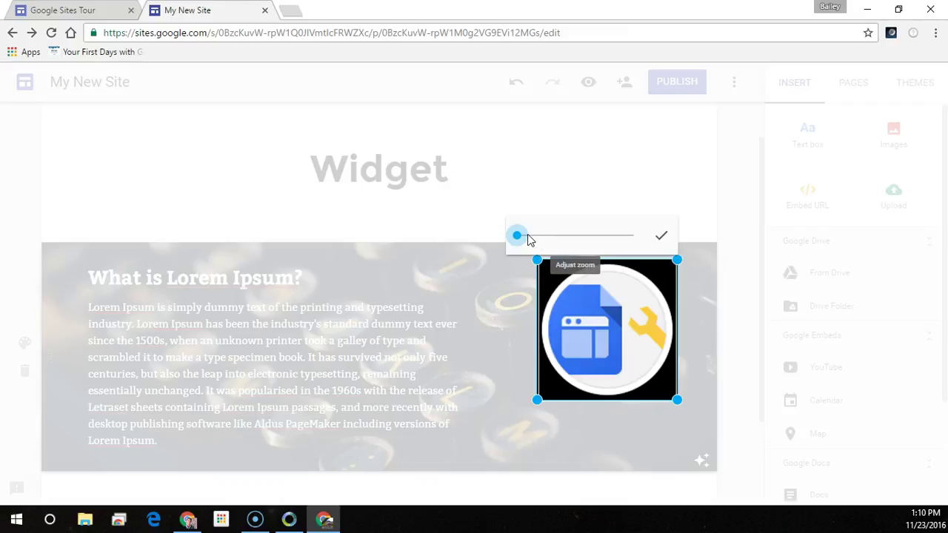
left_click_drag(518, 236, 533, 237)
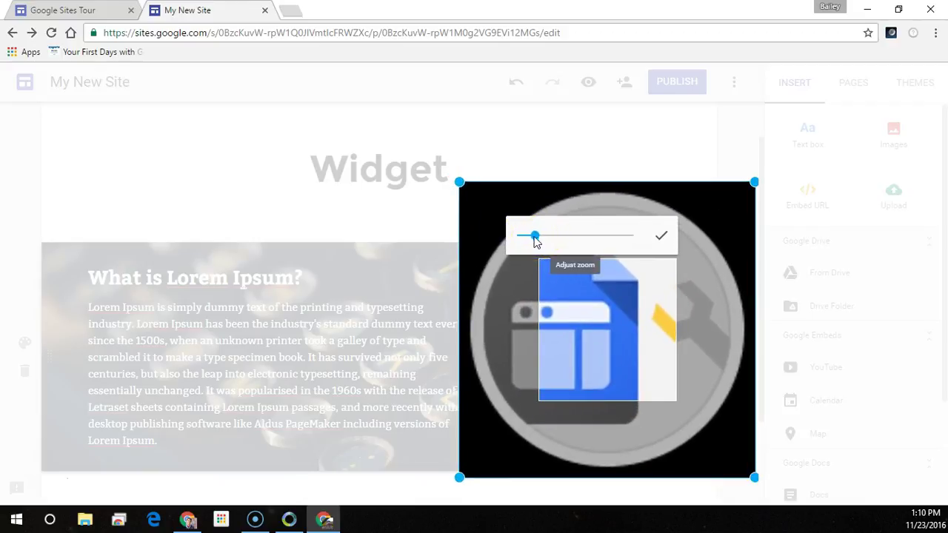
left_click_drag(580, 311, 627, 316)
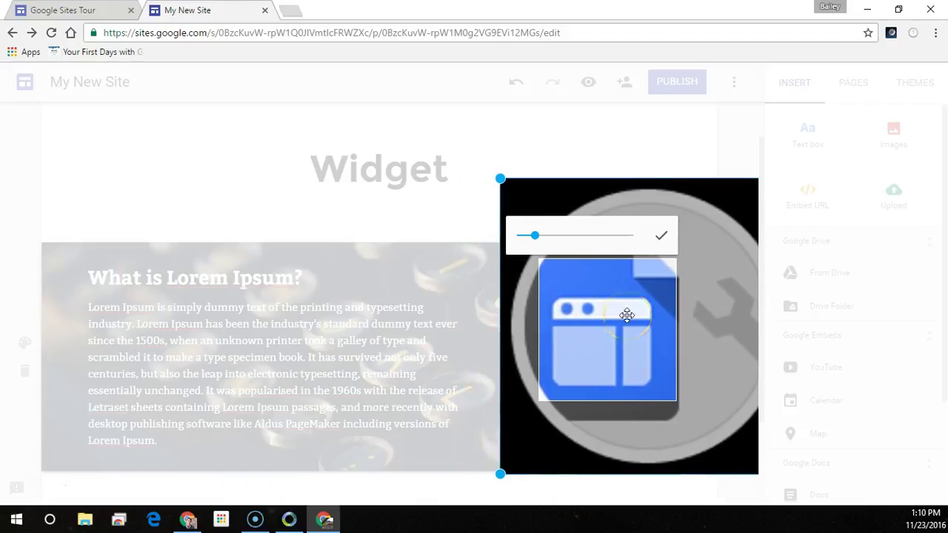
left_click(535, 237)
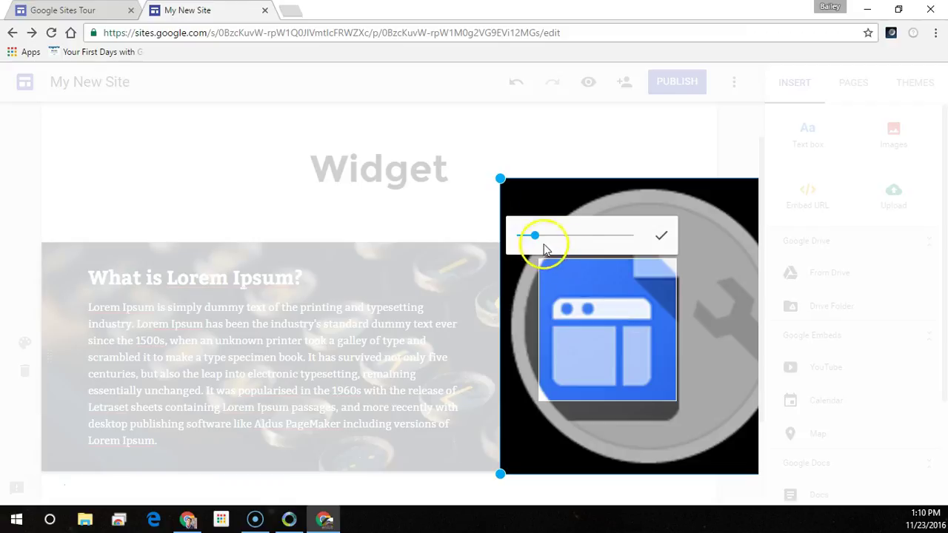
left_click_drag(535, 238, 534, 240)
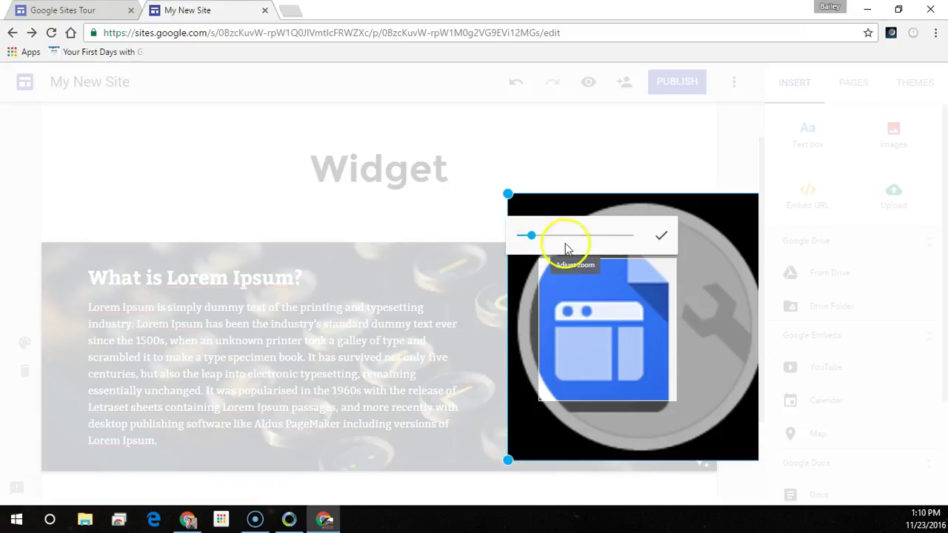
left_click(661, 241)
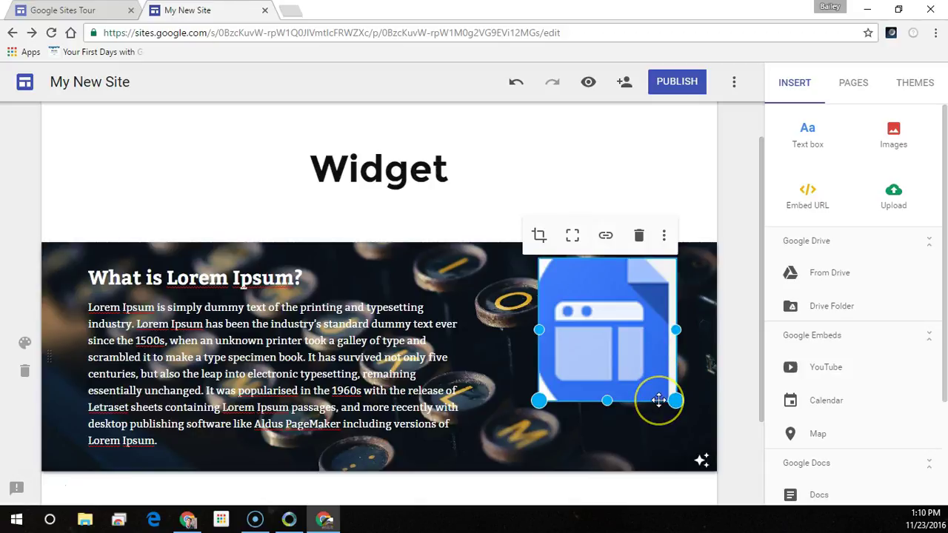
left_click(572, 236)
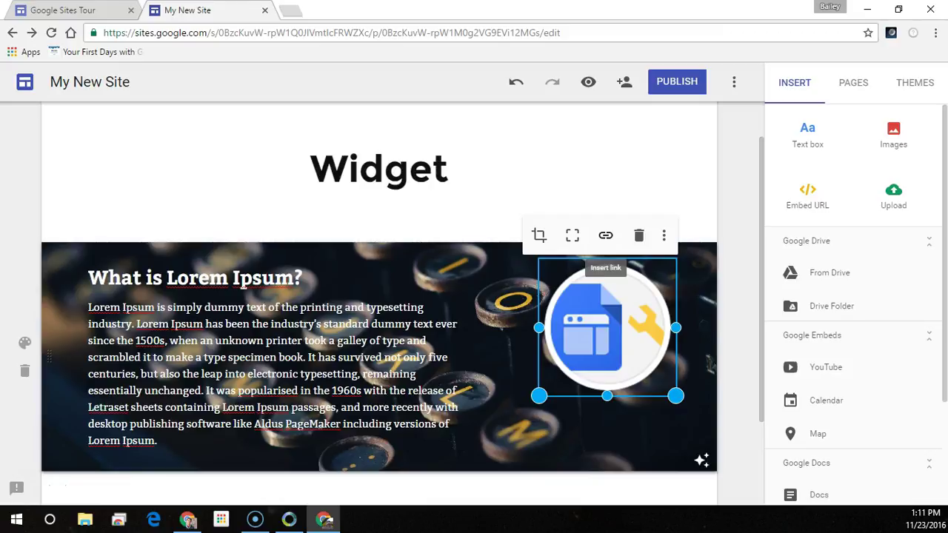
Link the logo image to the Products page
left_click(605, 235)
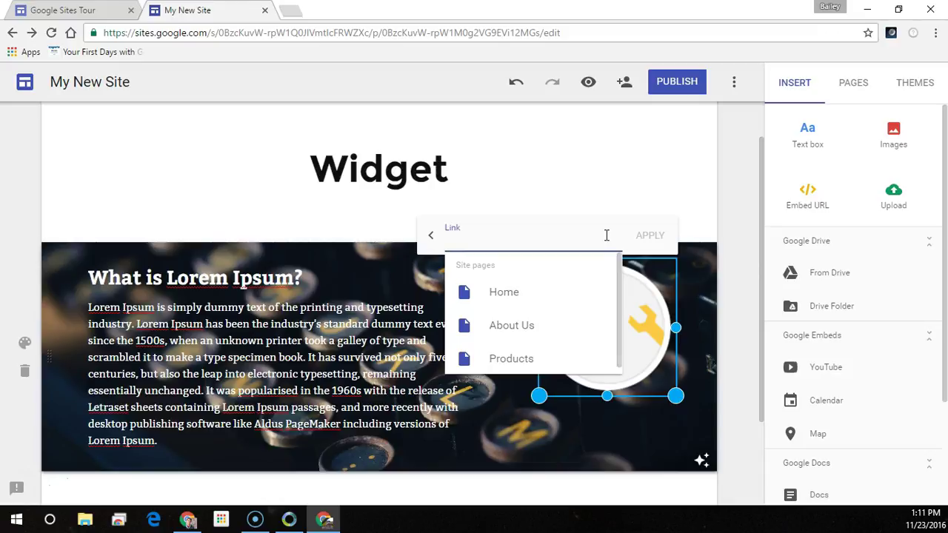
left_click(531, 362)
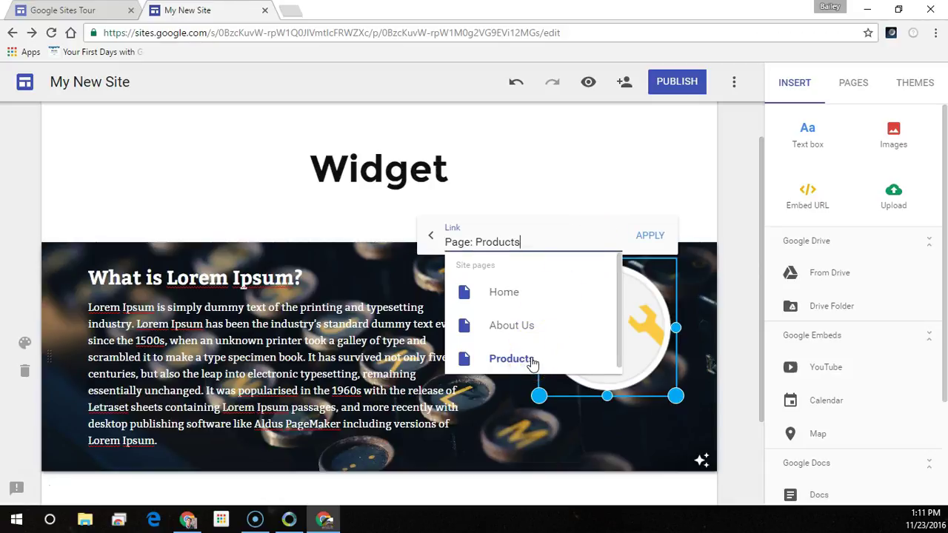
left_click(677, 260)
left_click(661, 238)
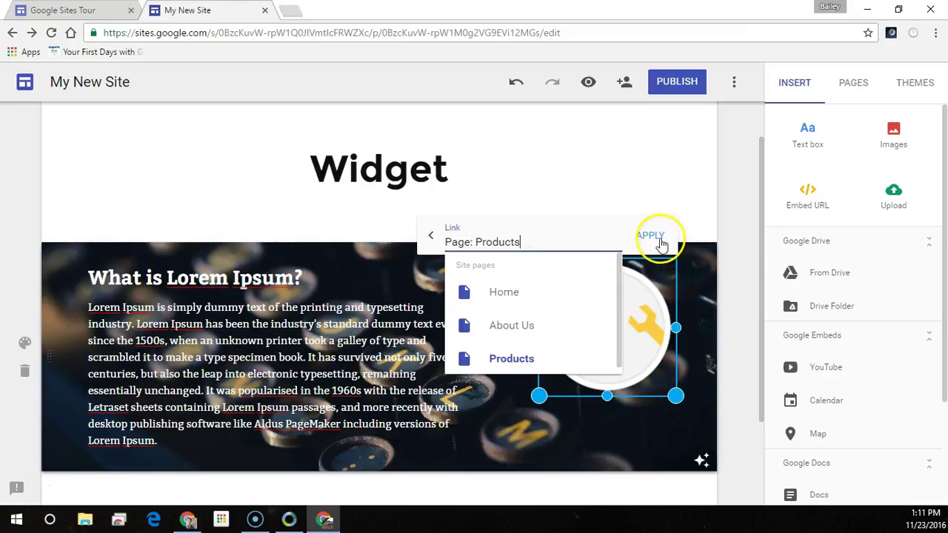
Change the image link to About Us, then remove the link
left_click(590, 368)
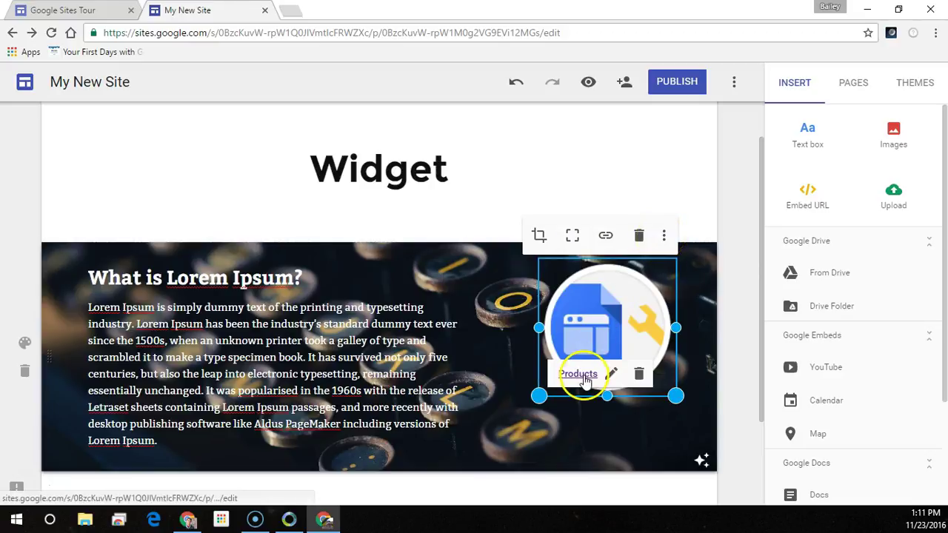
left_click(611, 374)
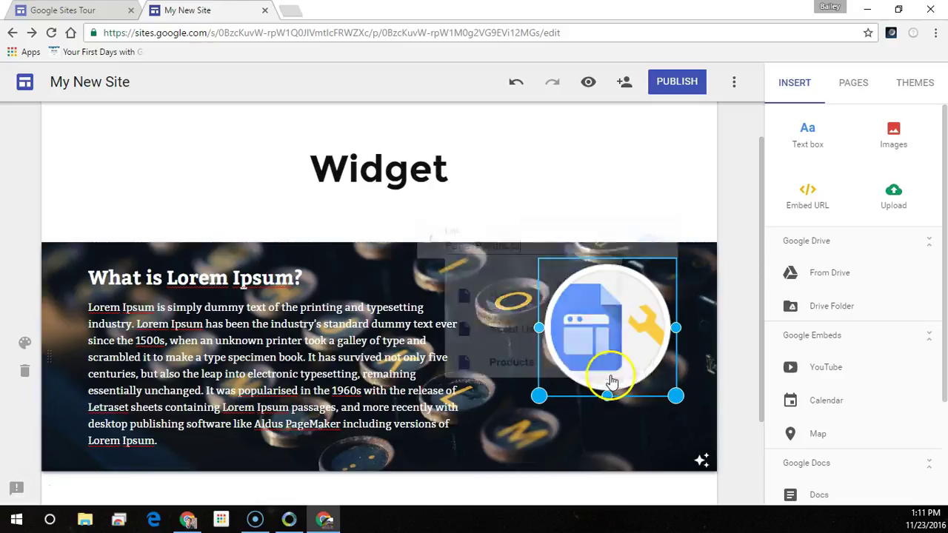
left_click(546, 327)
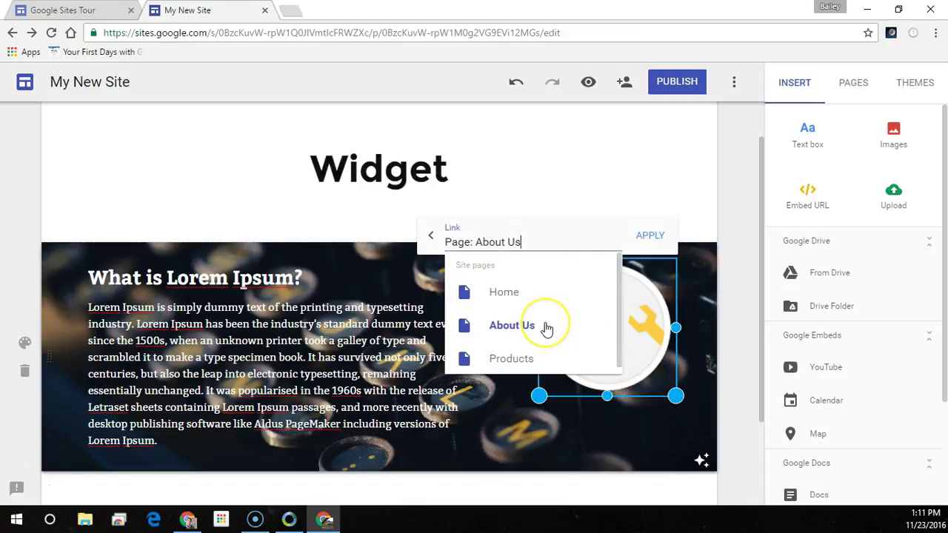
left_click(653, 244)
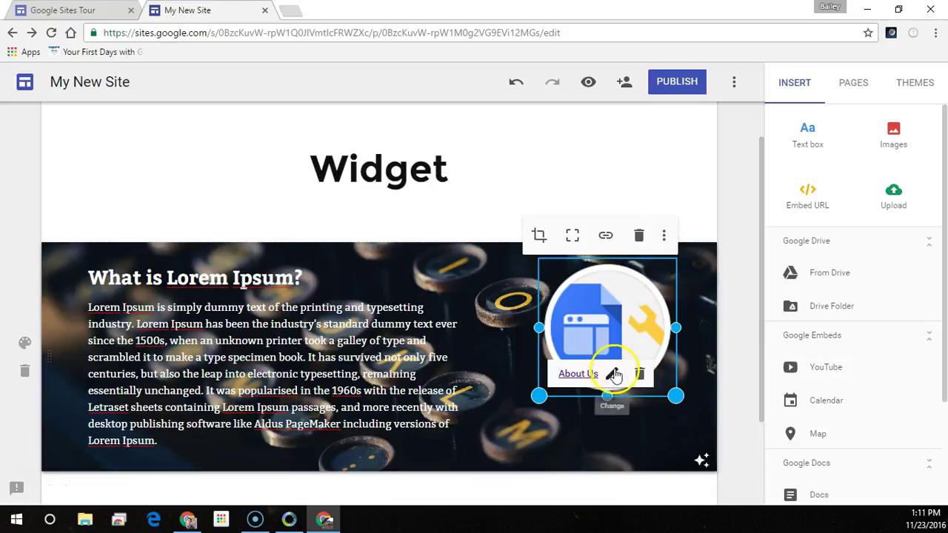
left_click(640, 376)
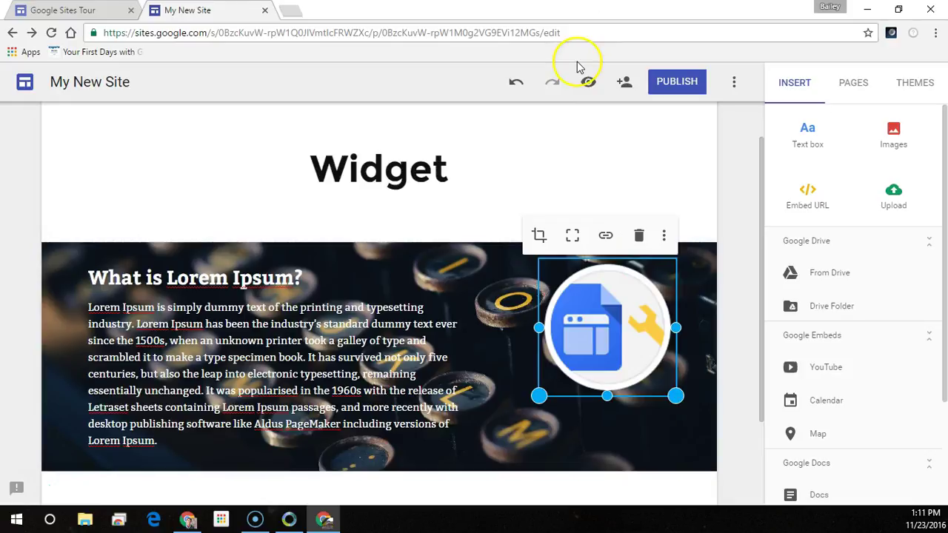
Give the logo image the alt text 'Widget'
left_click(664, 237)
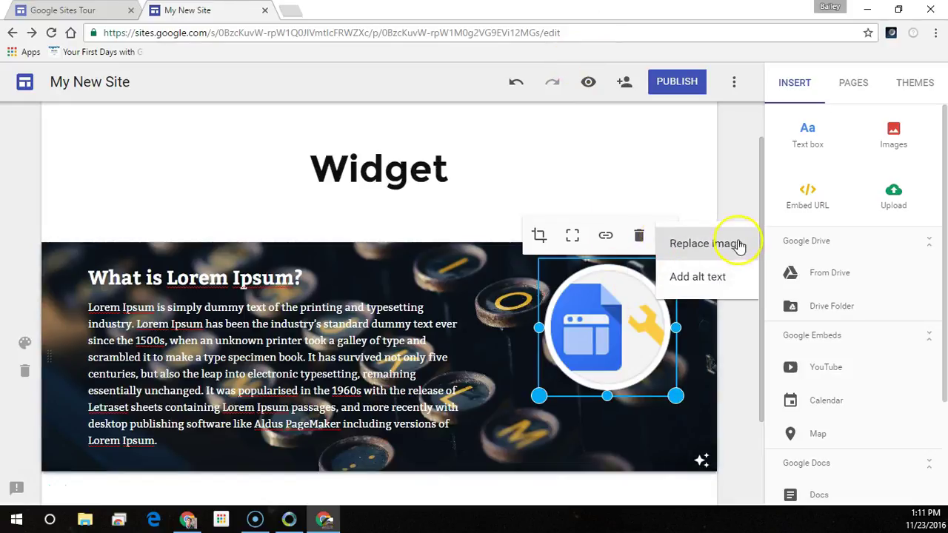
left_click(737, 279)
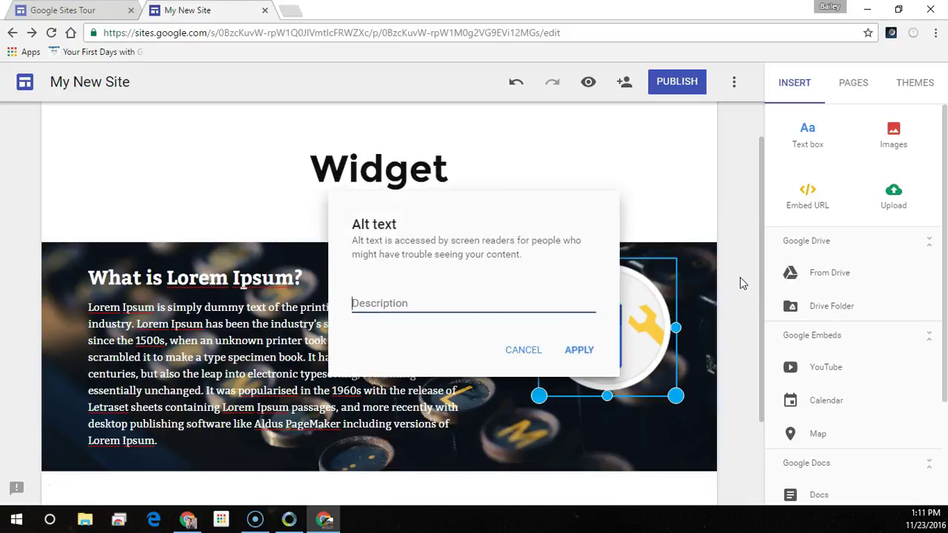
type("Widget")
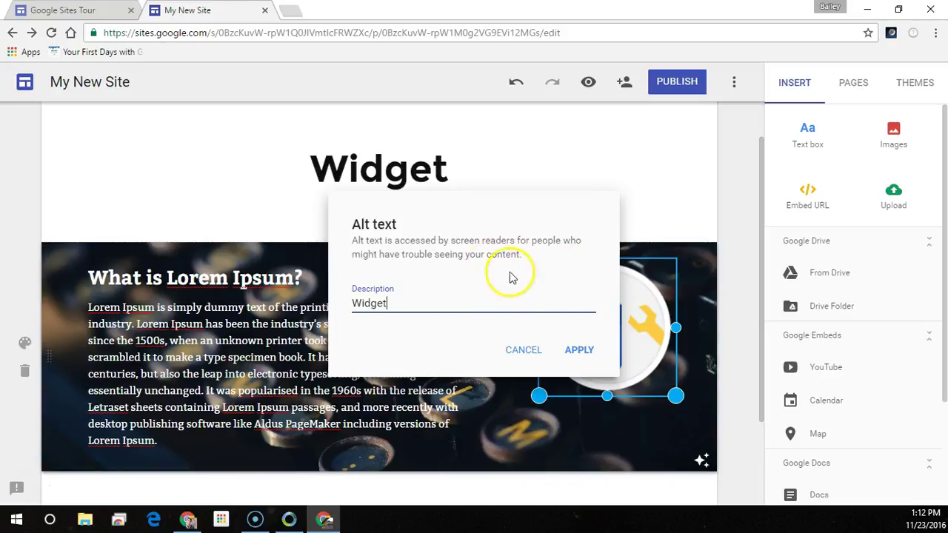
left_click(579, 350)
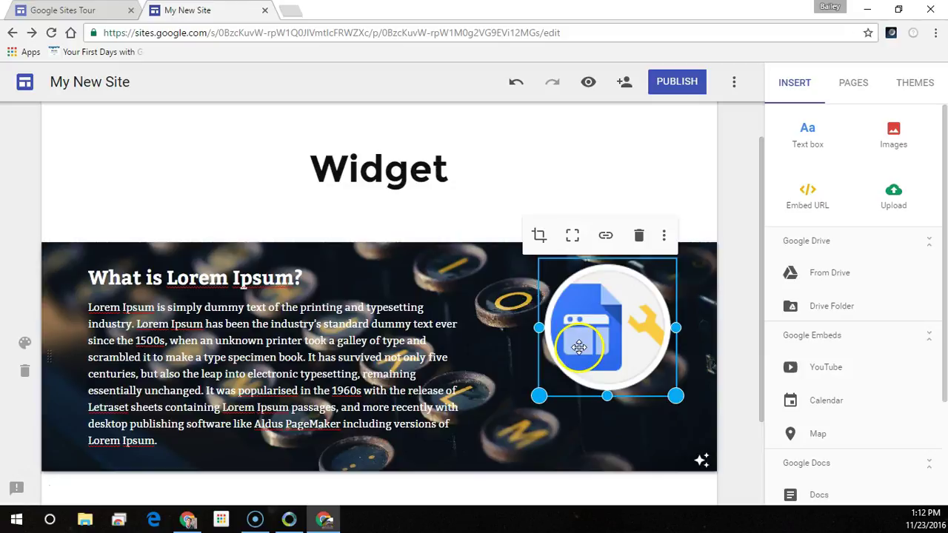
Replace the round Sites logo with GAMMO icon.PNG from Google Drive
left_click(663, 236)
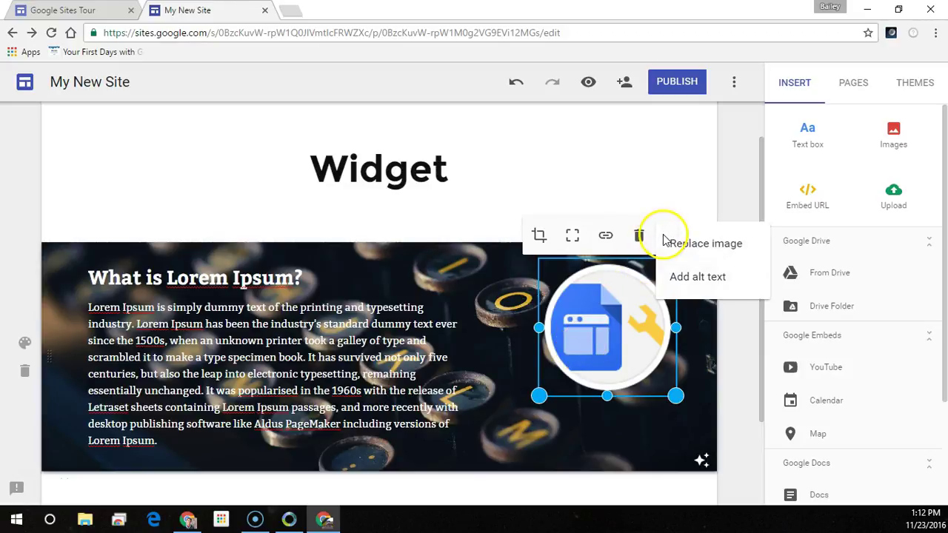
left_click(700, 247)
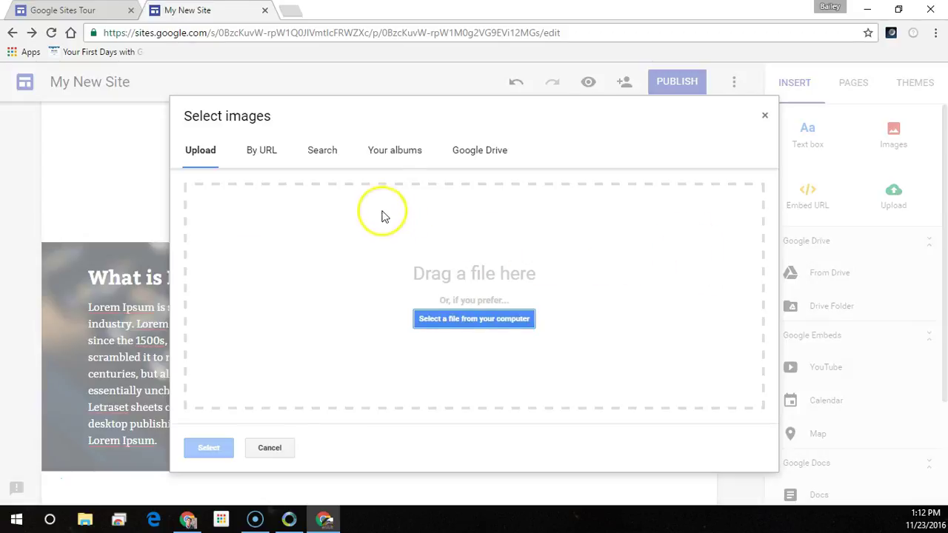
left_click(467, 154)
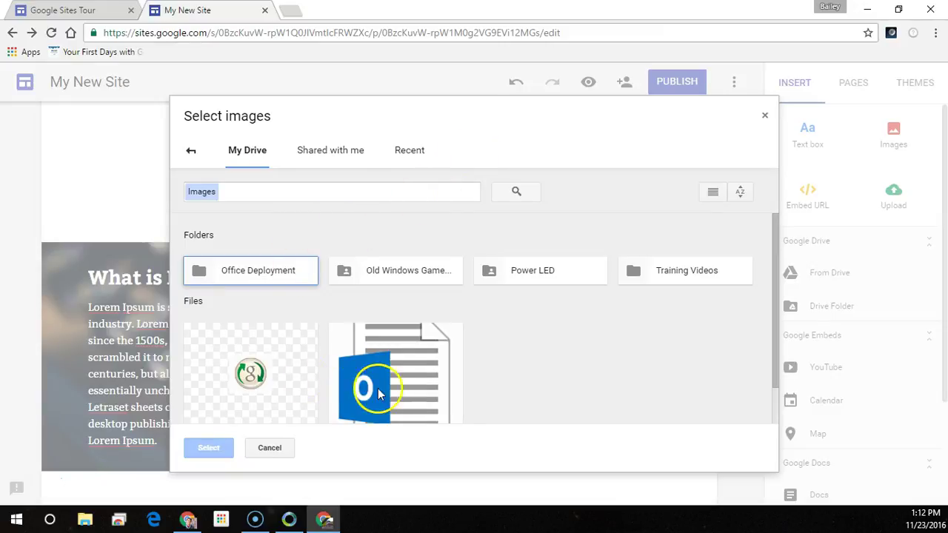
left_click(249, 374)
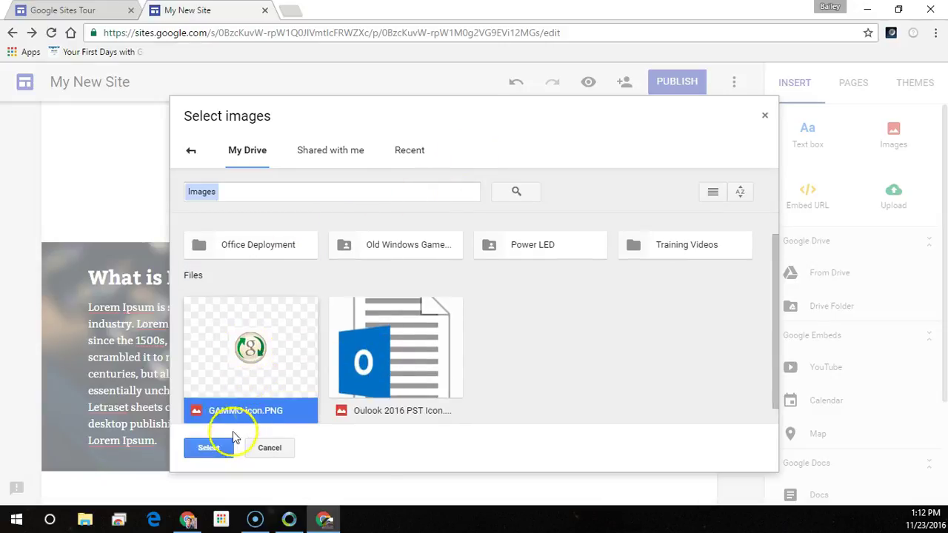
left_click(214, 448)
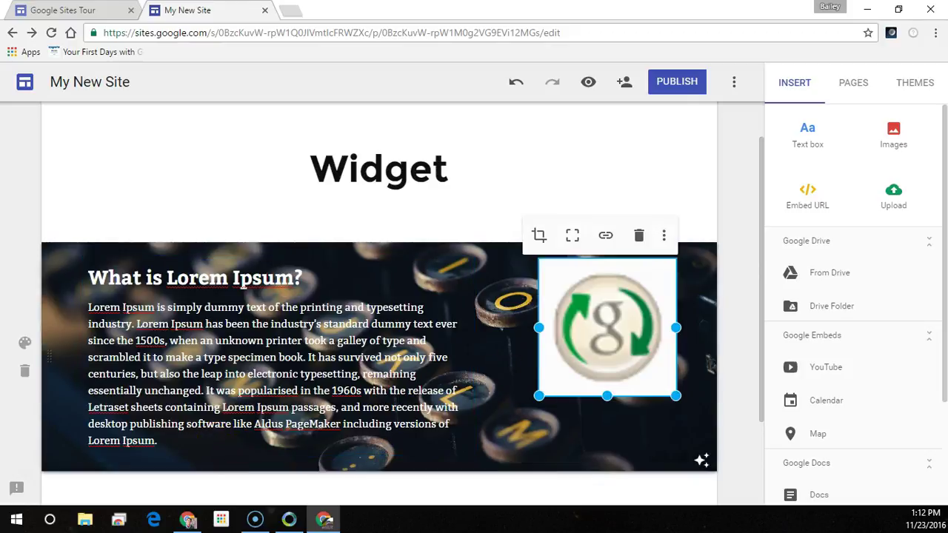
scroll(673, 340, "down", 2)
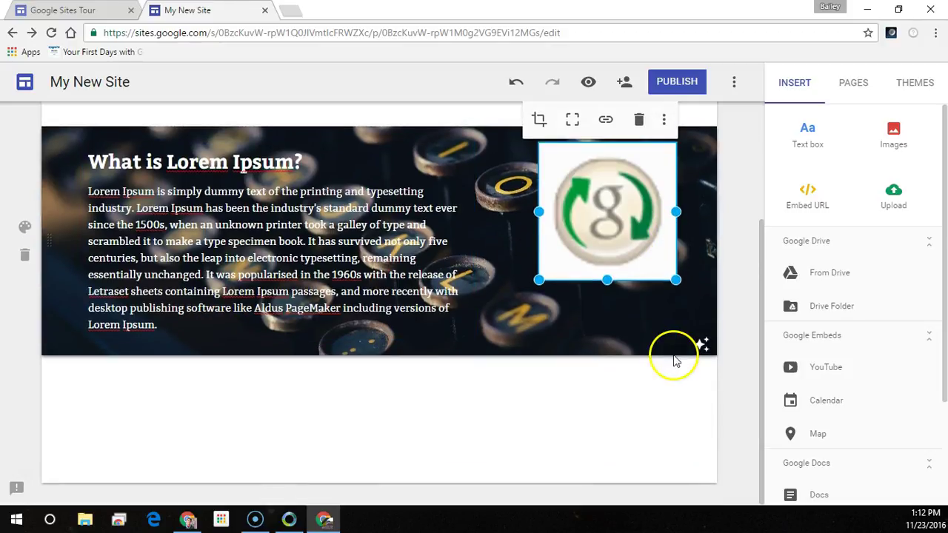
Move the GAMMO icon to the banner's left and widen the Lorem Ipsum text box rightward
left_click(541, 404)
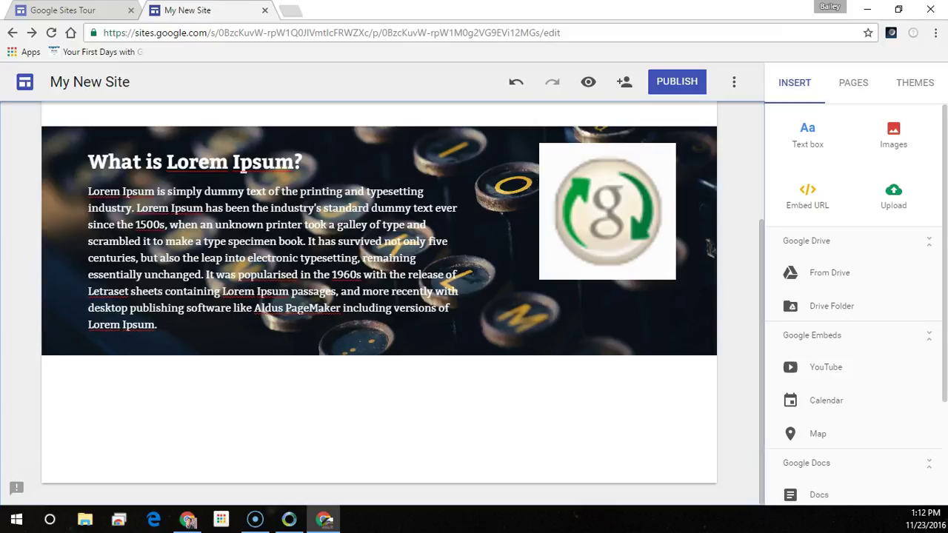
left_click_drag(554, 176, 124, 200)
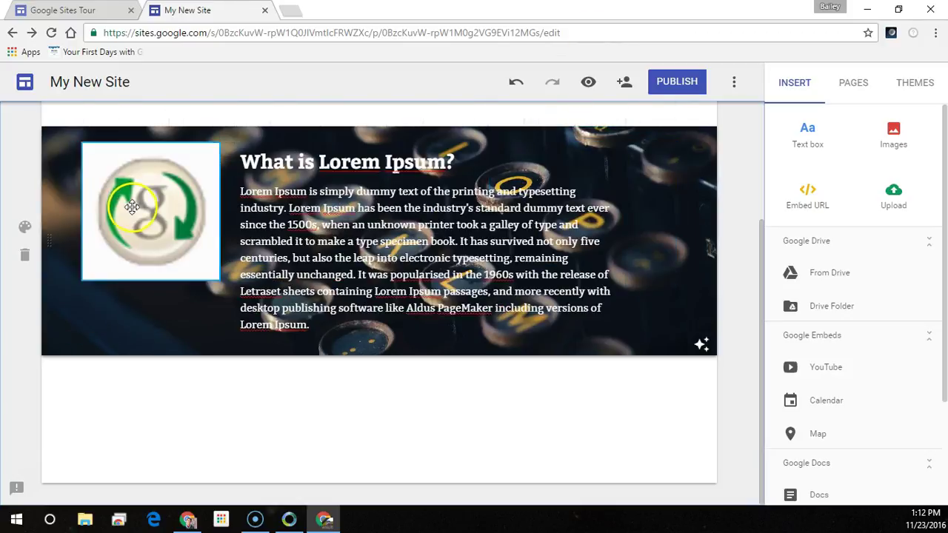
left_click(257, 207)
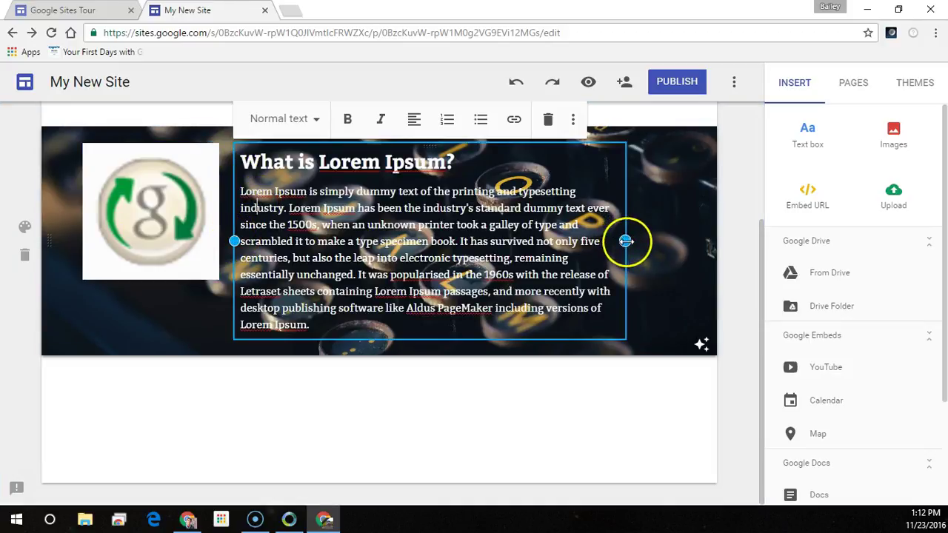
left_click_drag(625, 240, 712, 249)
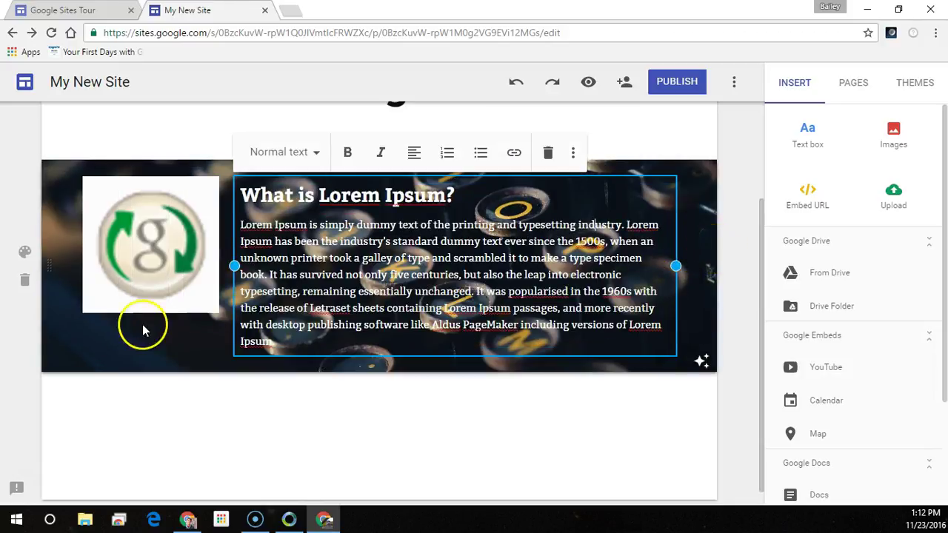
left_click(141, 355)
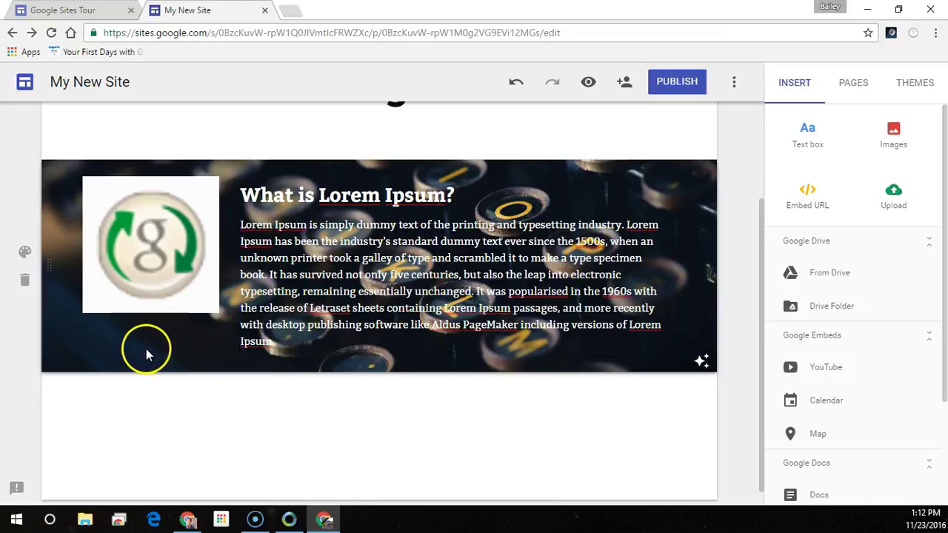